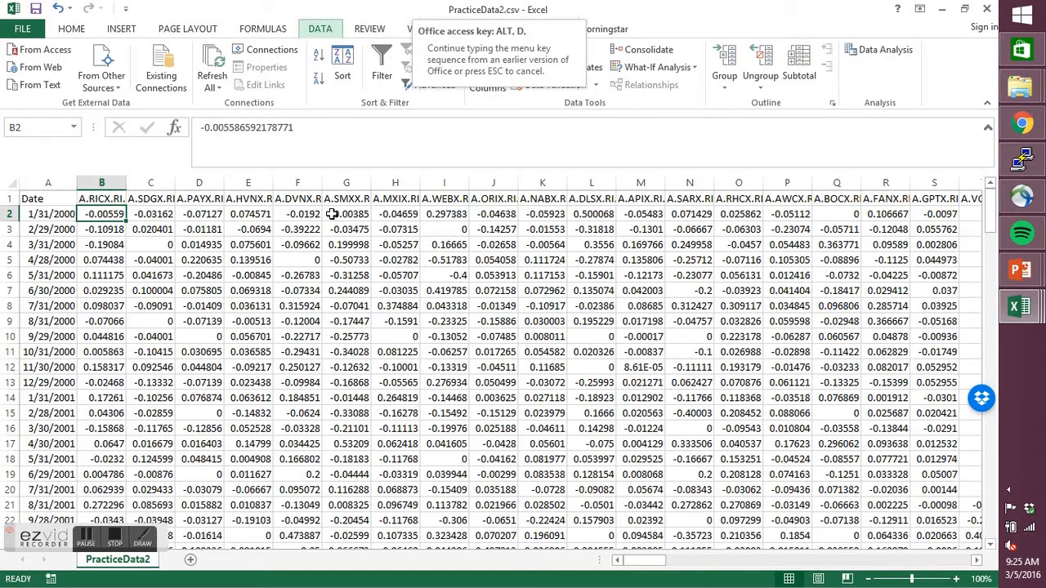
- Open the PivotTable and PivotChart Wizard and cancel it without creating a report
{"action": "key", "text": "p"}
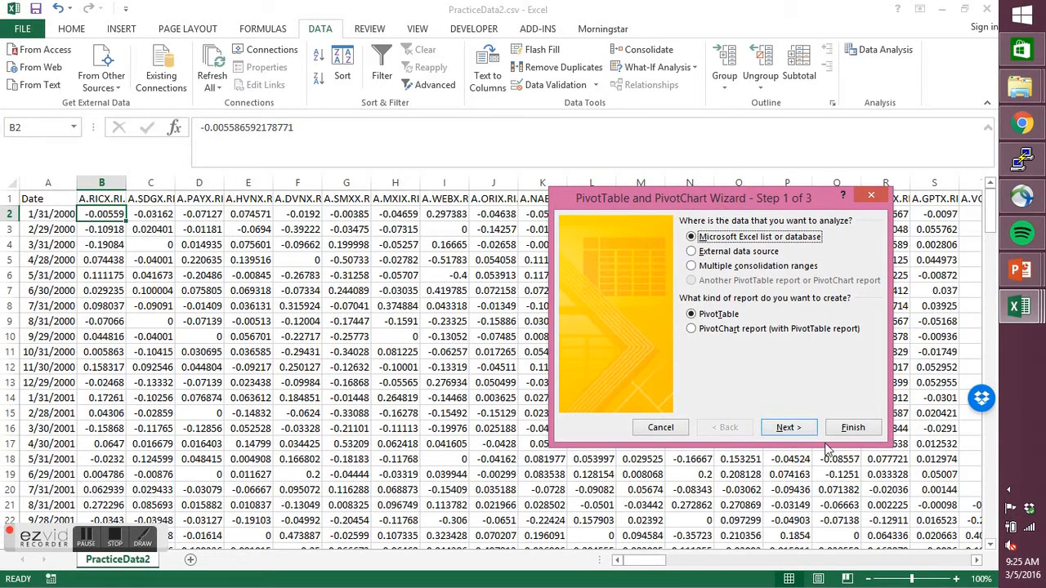
{"action": "left_click", "coordinate": [878, 200]}
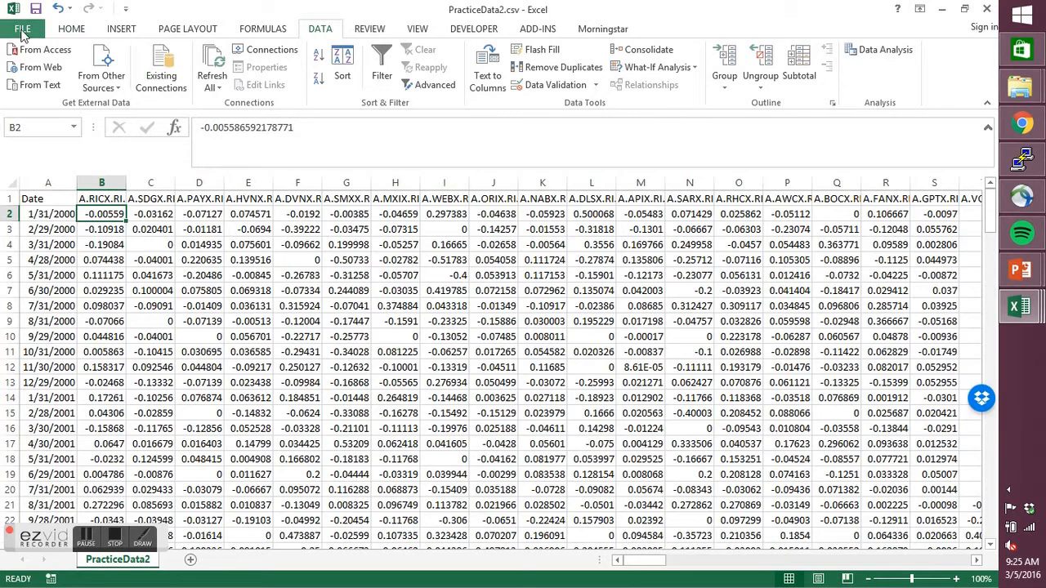
- In the ribbon customization options, pick PivotTable and PivotChart Wizard from Commands Not in the Ribbon and try to add it to the Data tab
{"action": "left_click", "coordinate": [22, 30]}
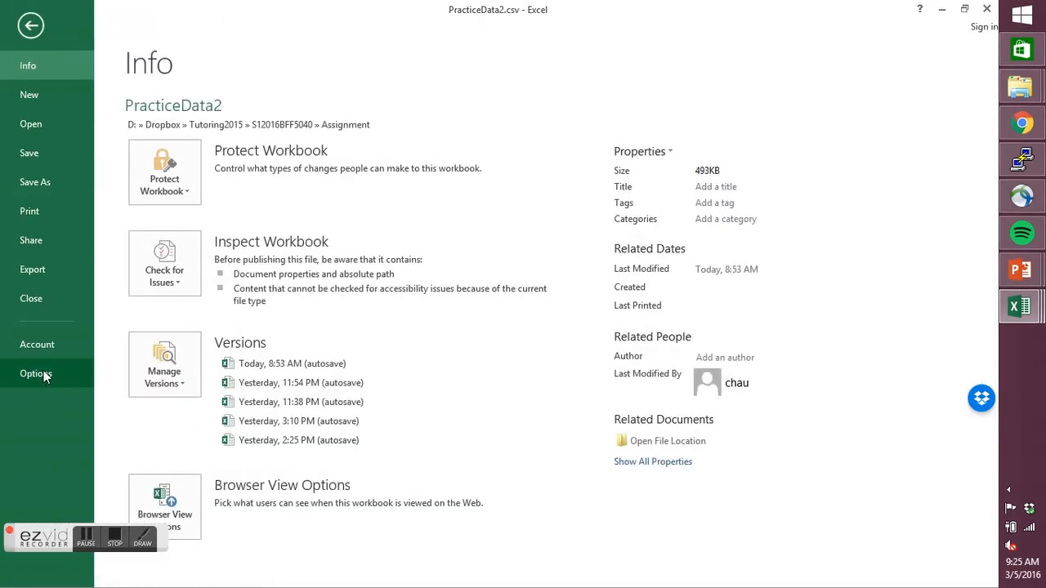
{"action": "left_click", "coordinate": [36, 373]}
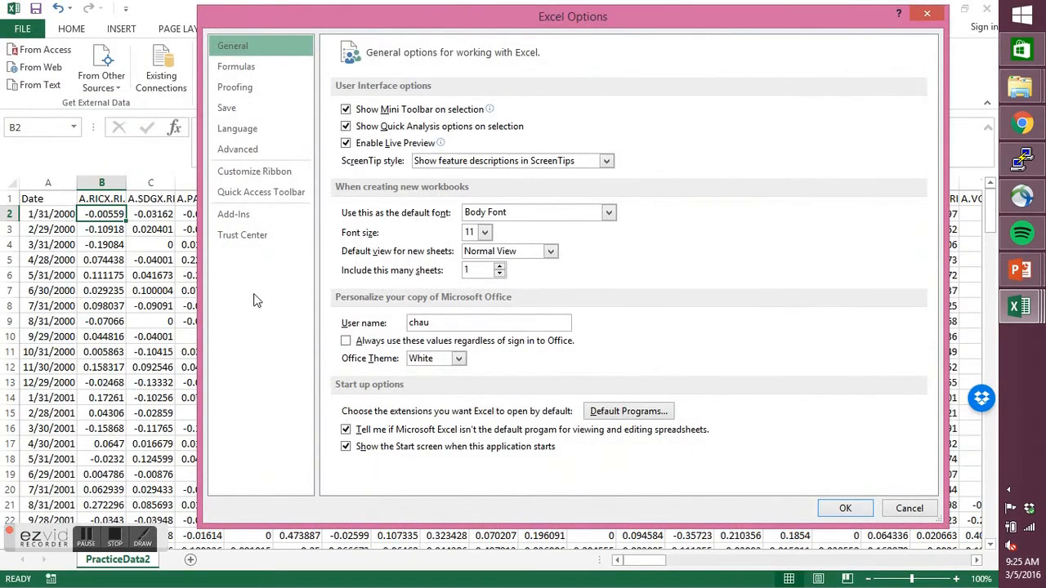
{"action": "left_click", "coordinate": [250, 173]}
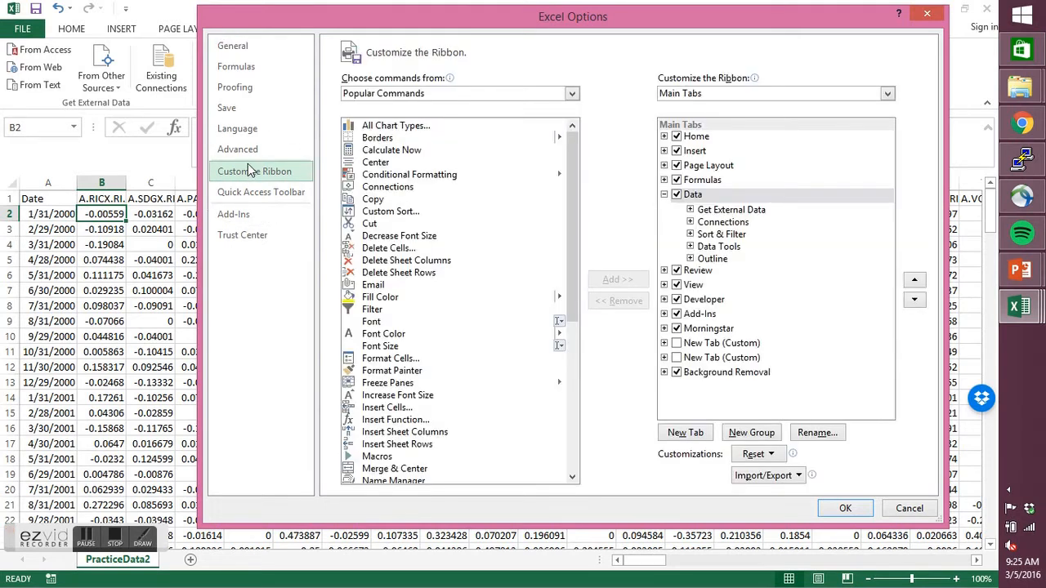
{"action": "left_click", "coordinate": [572, 95]}
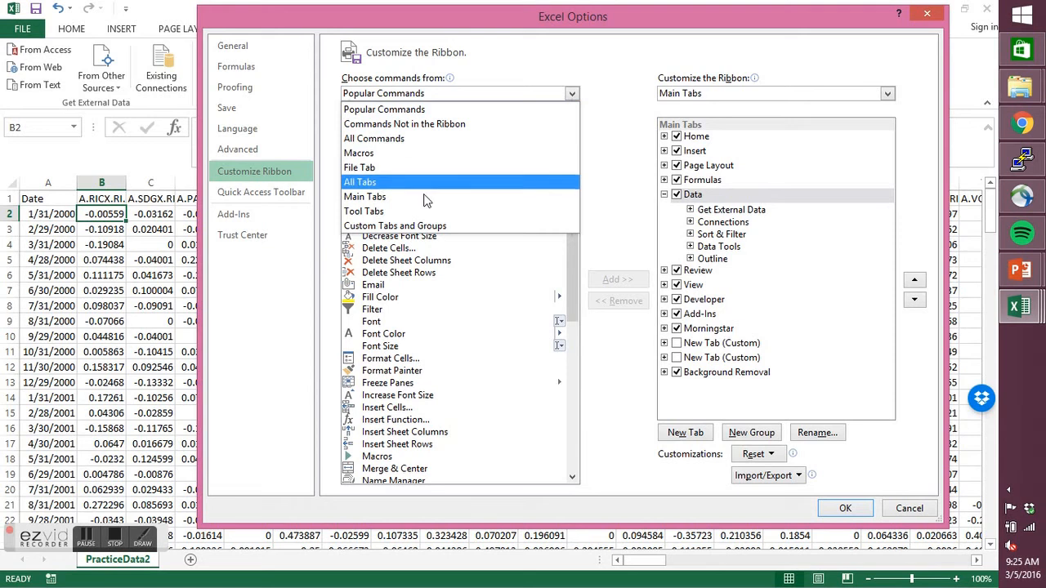
{"action": "left_click", "coordinate": [426, 123]}
{"action": "left_click_drag", "start_coordinate": [569, 151], "coordinate": [573, 336]}
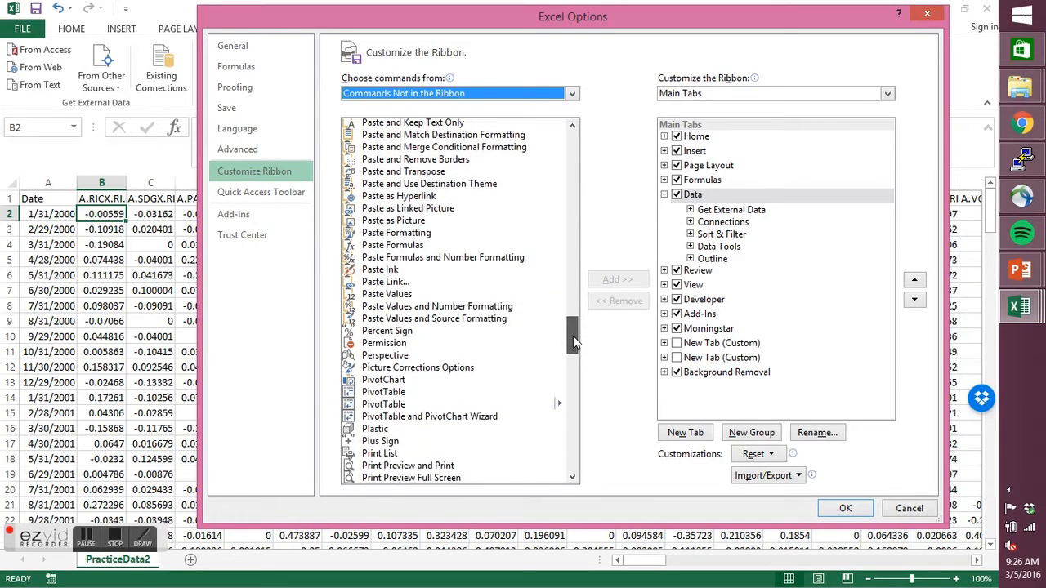
{"action": "left_click", "coordinate": [412, 418]}
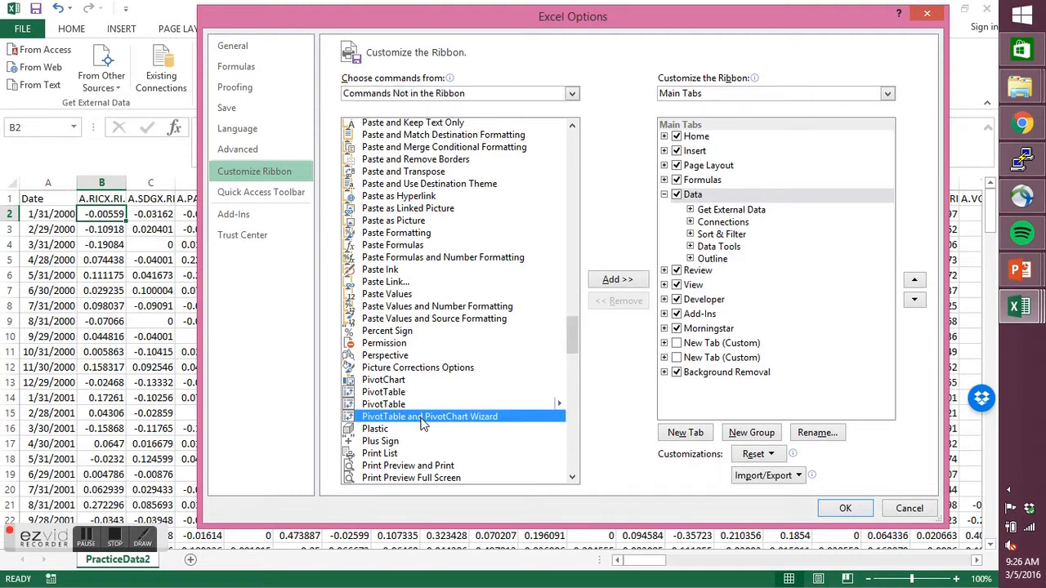
{"action": "left_click", "coordinate": [620, 280]}
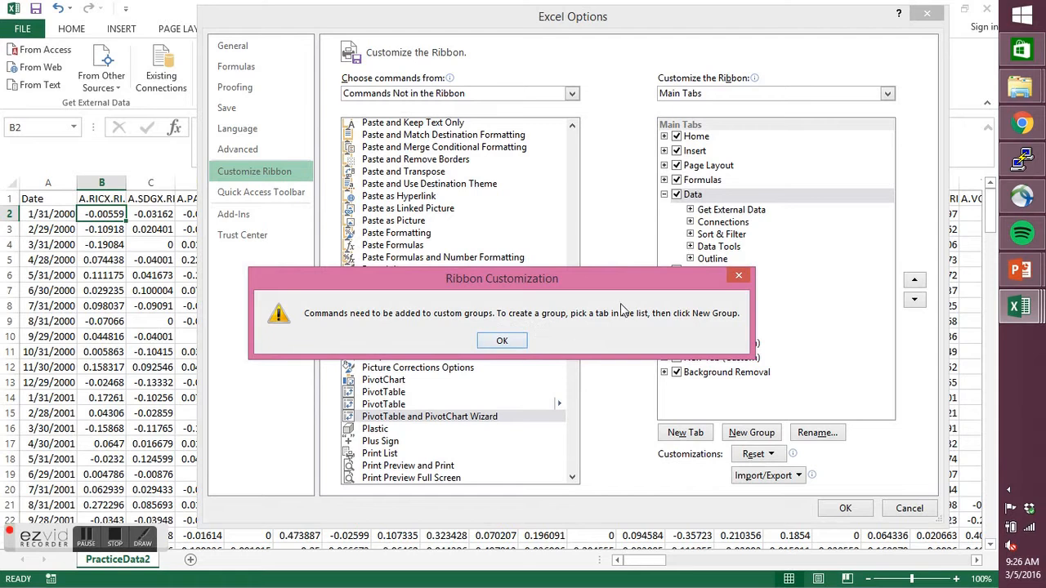
{"action": "left_click", "coordinate": [738, 276]}
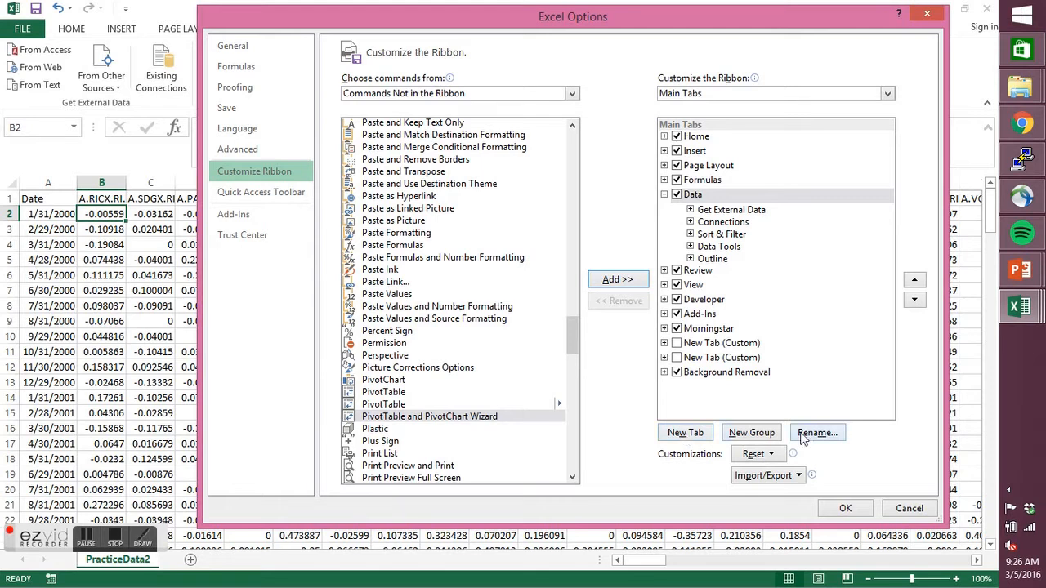
- Create a new custom ribbon tab after Data and rename it Pivot Wizard
{"action": "left_click", "coordinate": [692, 440]}
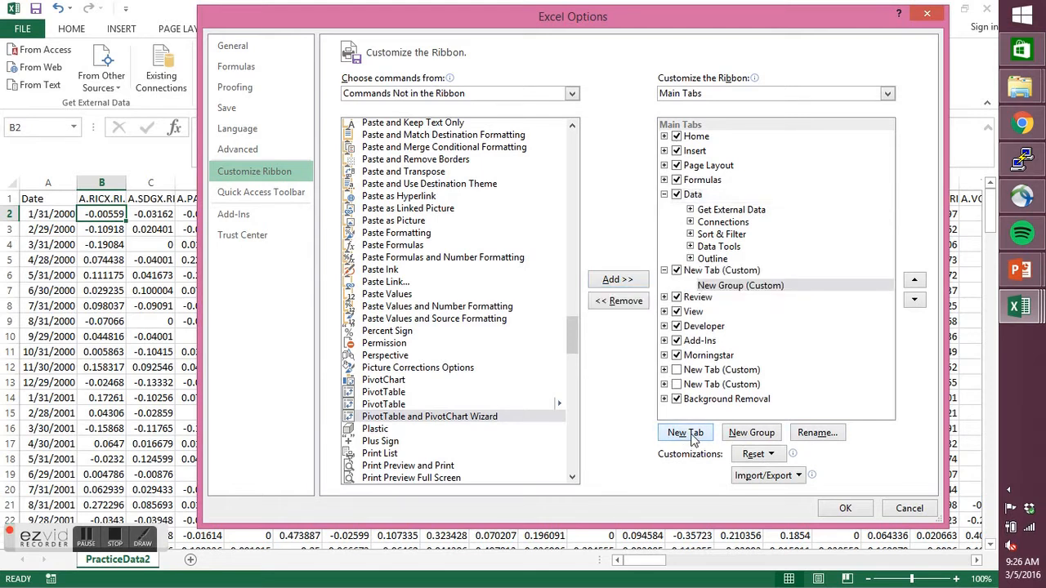
{"action": "left_click", "coordinate": [701, 274]}
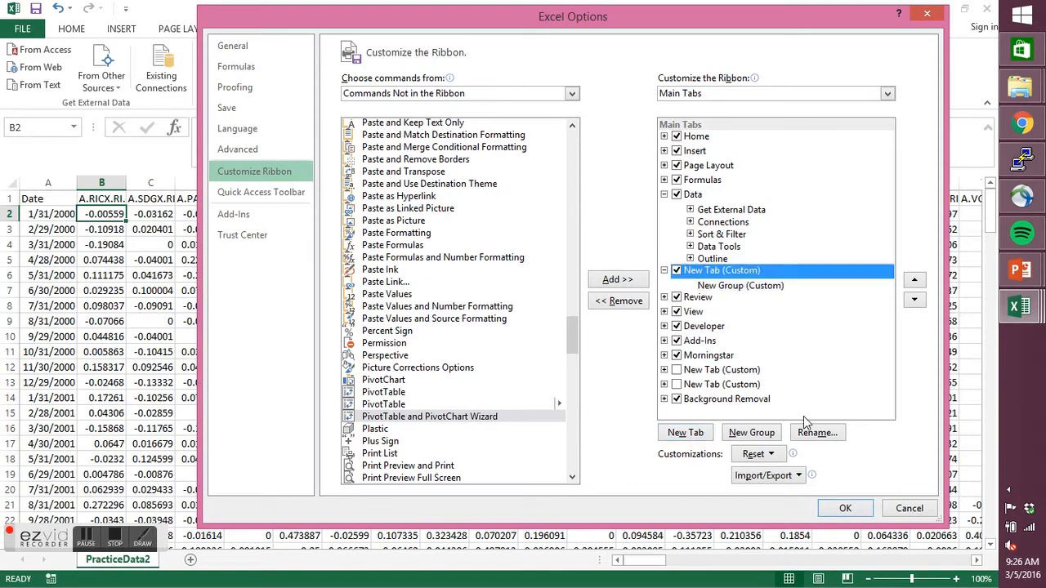
{"action": "left_click", "coordinate": [817, 433]}
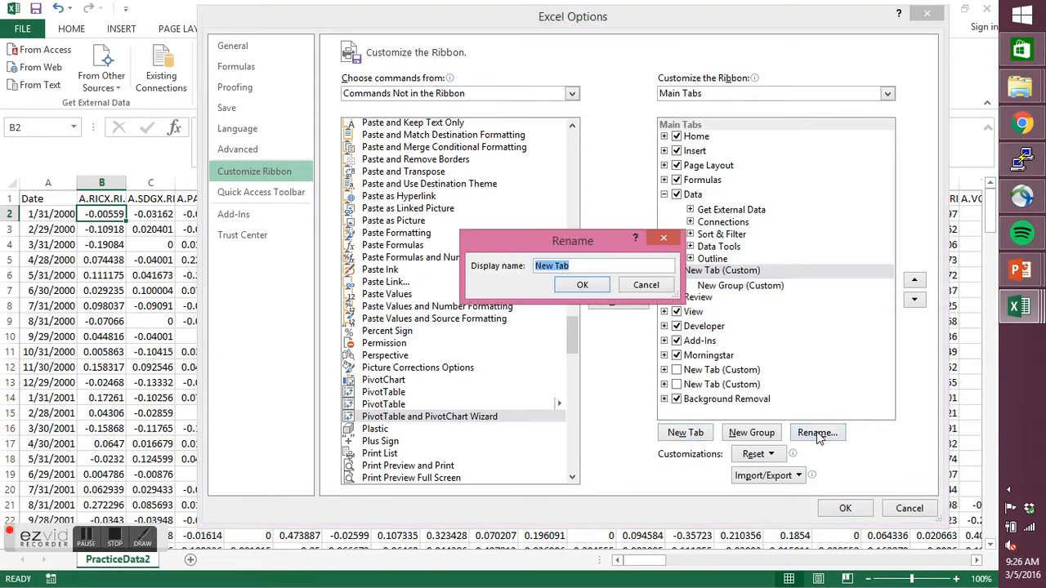
{"action": "type", "text": "Pivot Wizard"}
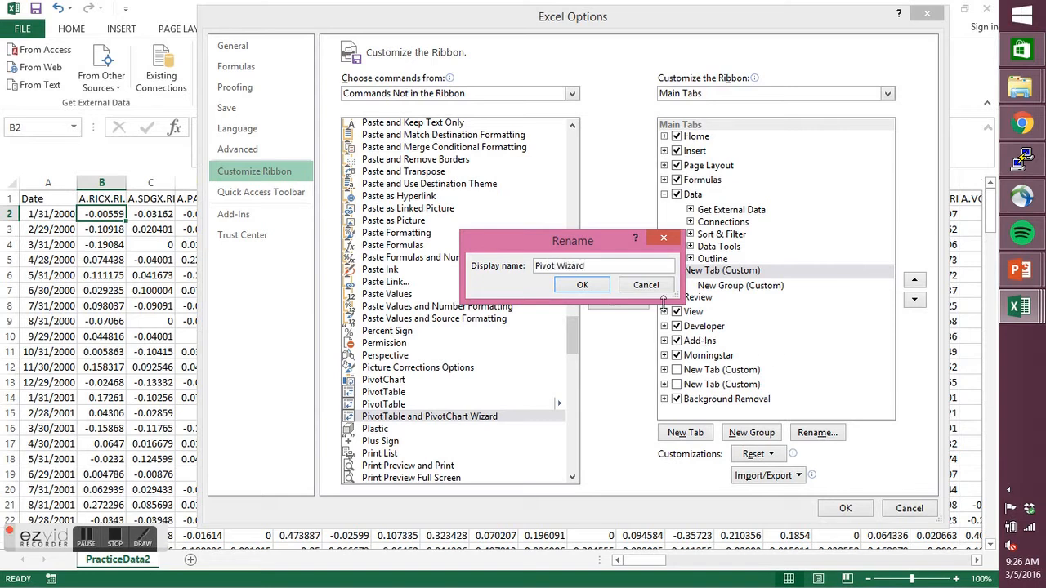
{"action": "left_click", "coordinate": [582, 285]}
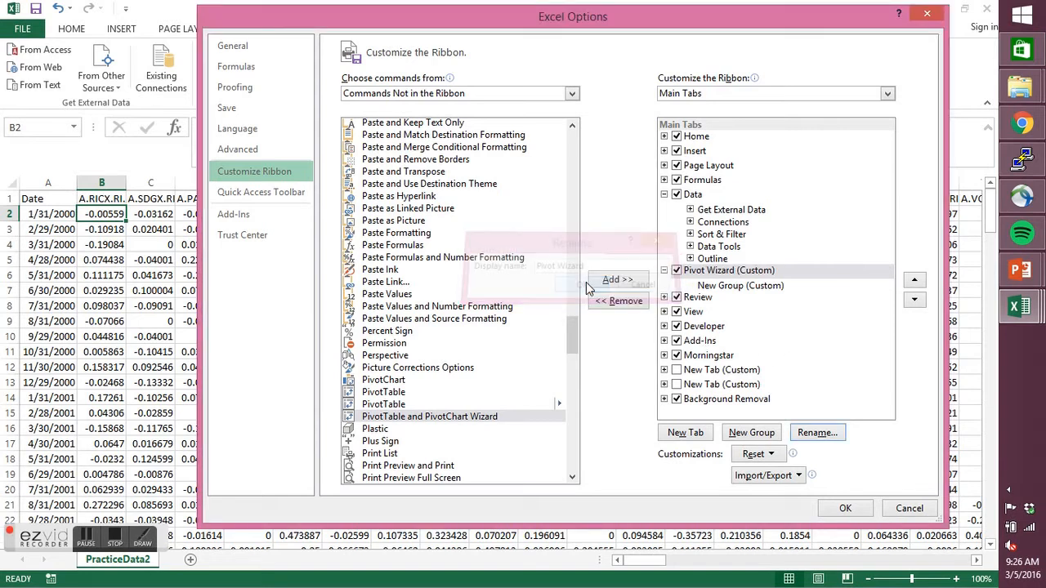
- Rename the new group inside the Pivot Wizard custom tab to "Pivot Wizart"
{"action": "left_click", "coordinate": [727, 287]}
{"action": "left_click", "coordinate": [834, 433]}
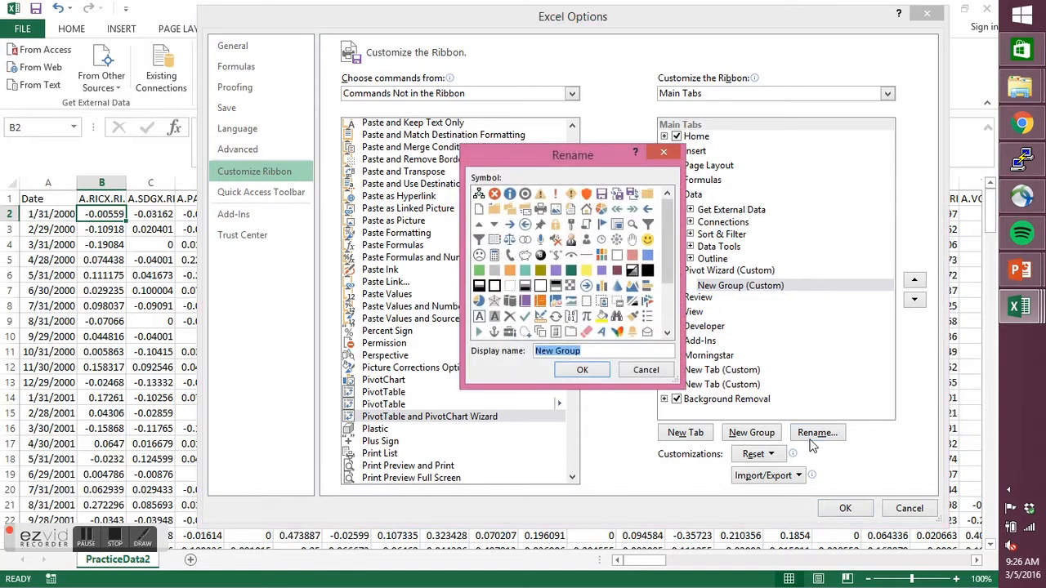
{"action": "type", "text": "Pivot"}
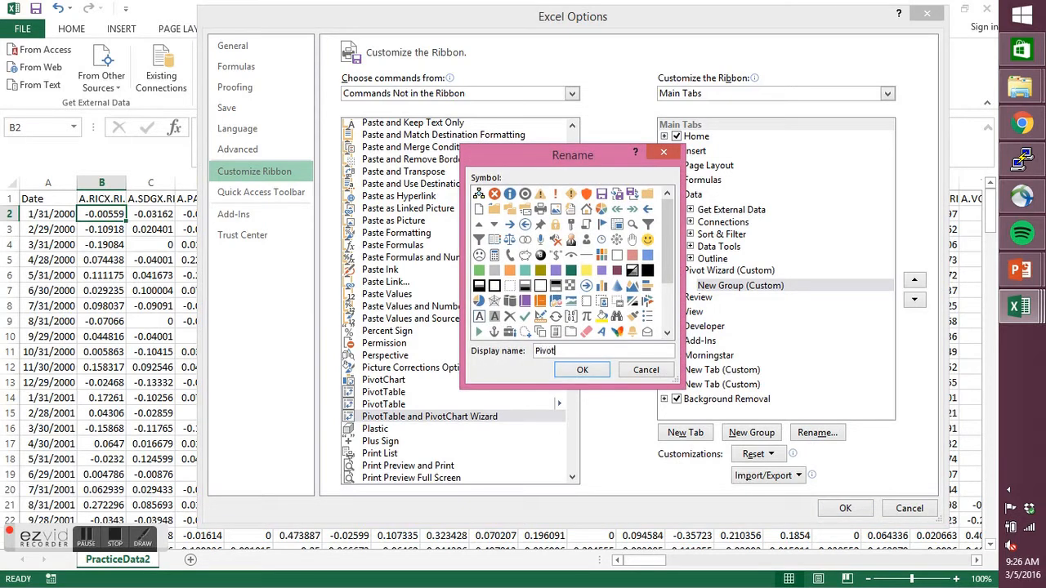
{"action": "type", "text": " Wiz"}
{"action": "type", "text": "asr"}
{"action": "key", "text": "BackSpace"}
{"action": "key", "text": "BackSpace"}
{"action": "type", "text": "rt"}
{"action": "left_click_drag", "start_coordinate": [666, 278], "coordinate": [664, 326]}
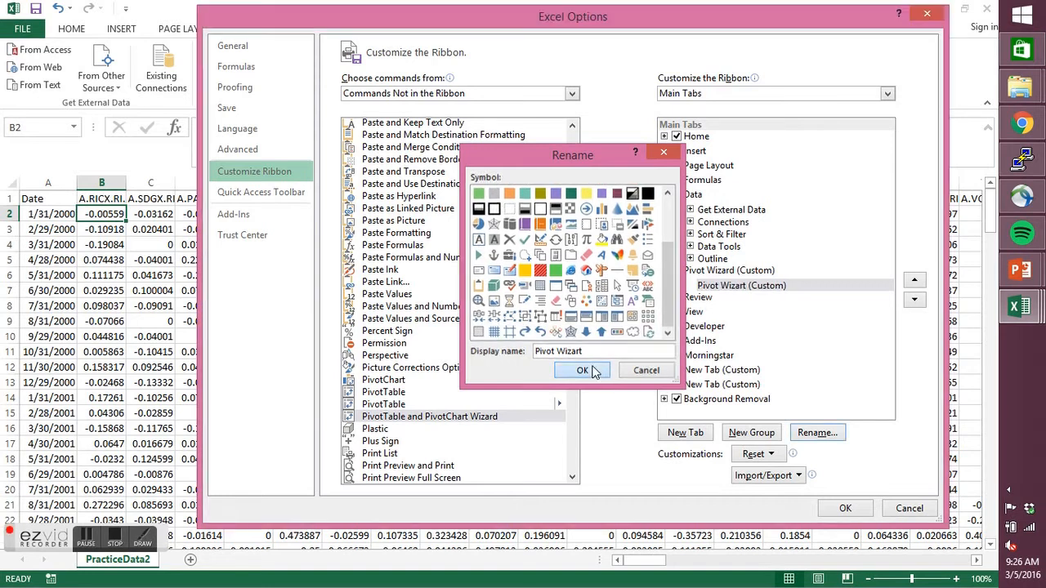
{"action": "left_click", "coordinate": [581, 369]}
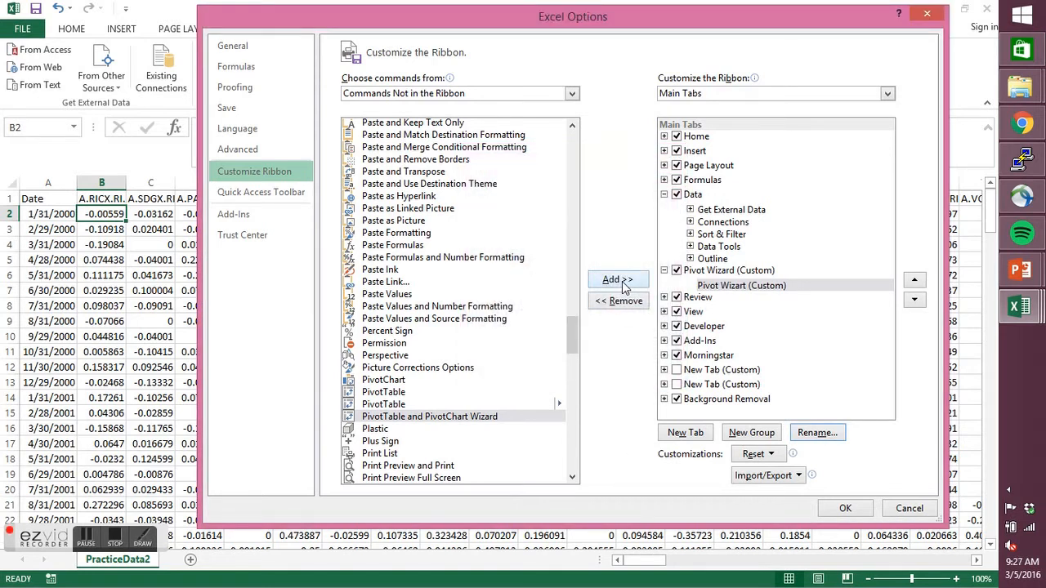
- Add the PivotTable and PivotChart Wizard command to the Pivot Wizart group and apply the ribbon customization
{"action": "left_click", "coordinate": [719, 287]}
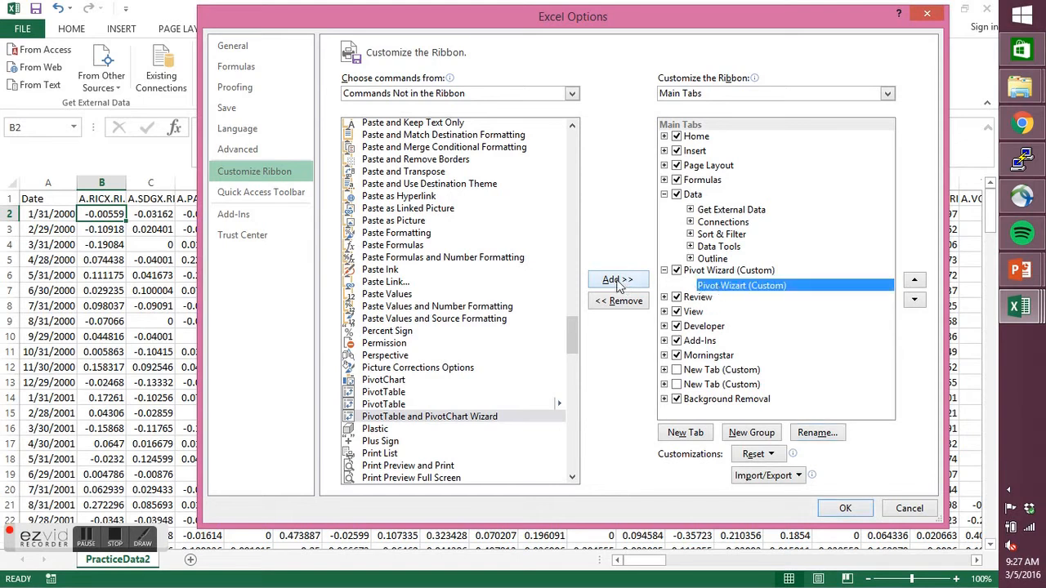
{"action": "left_click", "coordinate": [619, 281]}
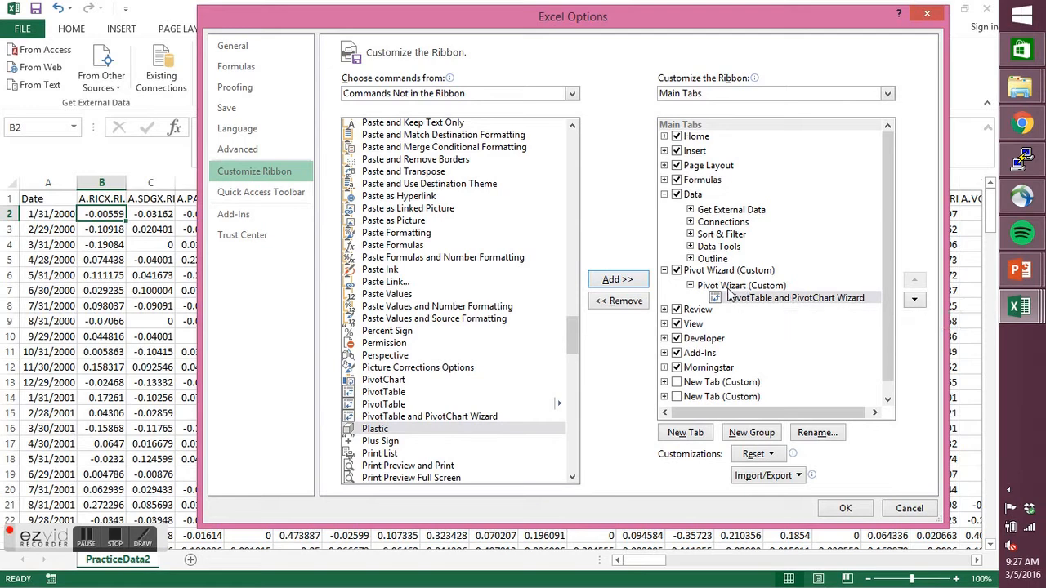
{"action": "left_click", "coordinate": [844, 509]}
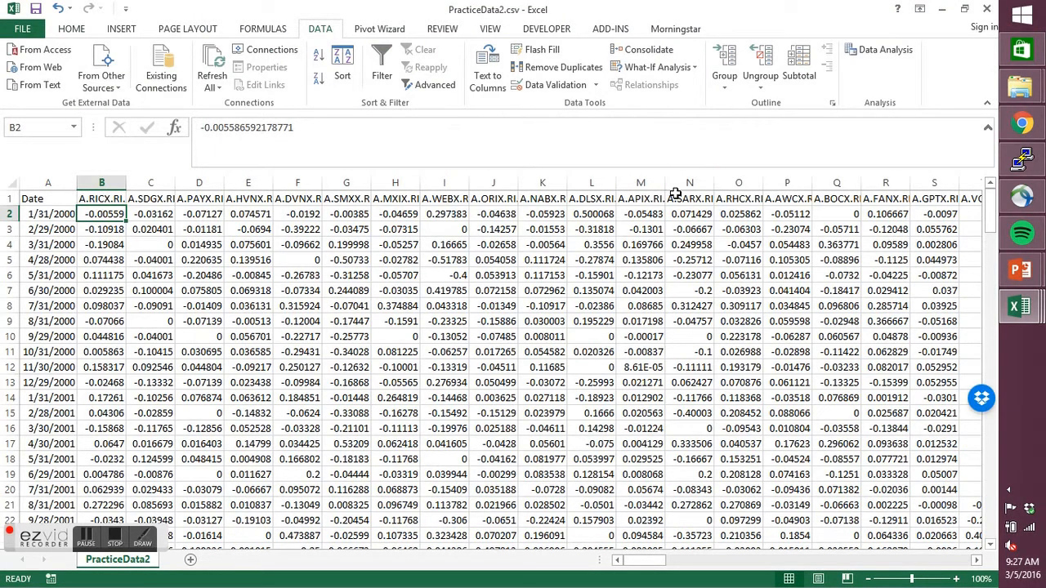
- Test the wizard command on the new Pivot Wizard ribbon tab and close the wizard
{"action": "left_click", "coordinate": [389, 35]}
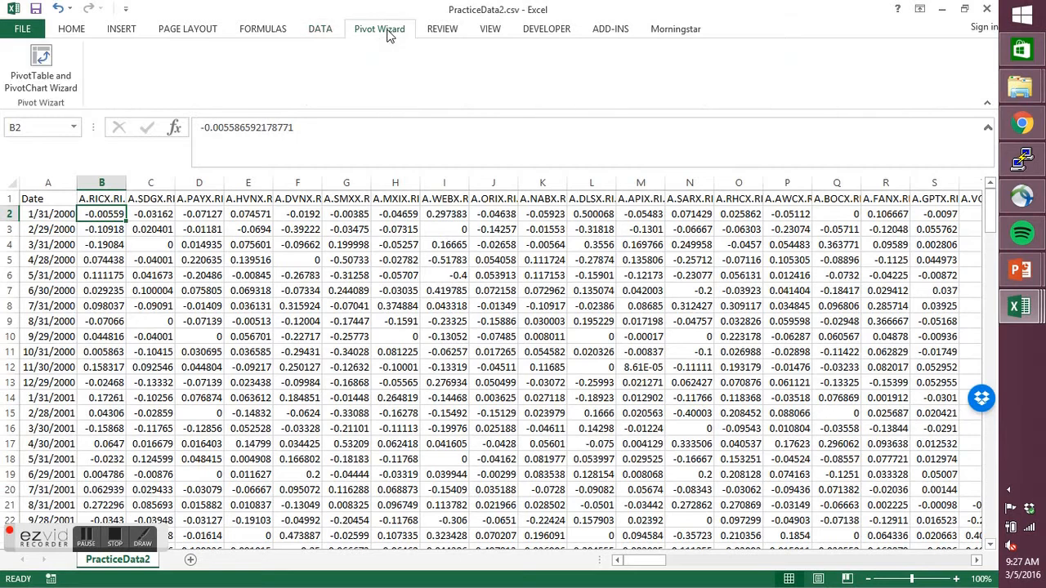
{"action": "left_click", "coordinate": [41, 81]}
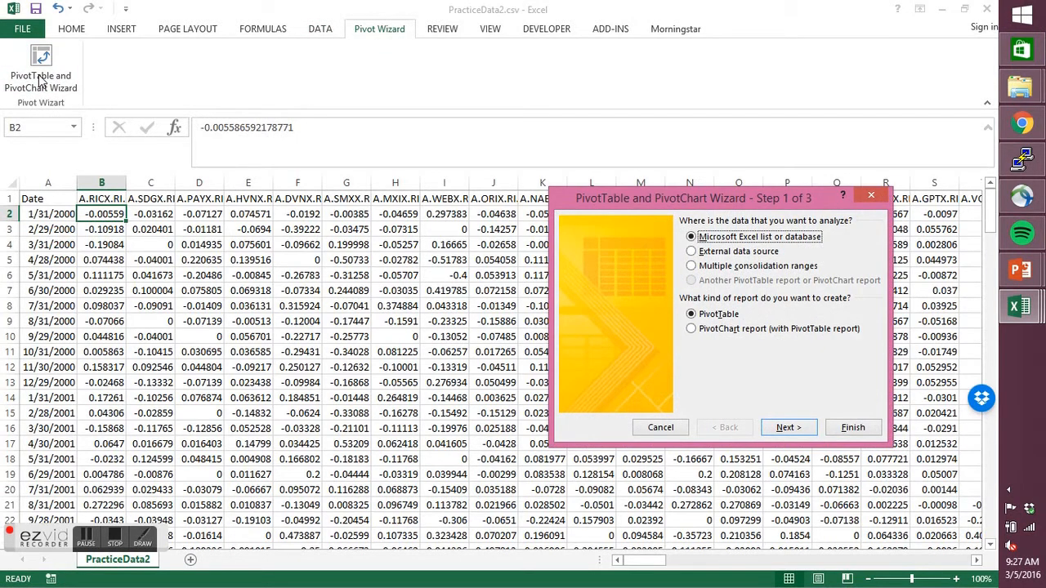
{"action": "left_click", "coordinate": [871, 194]}
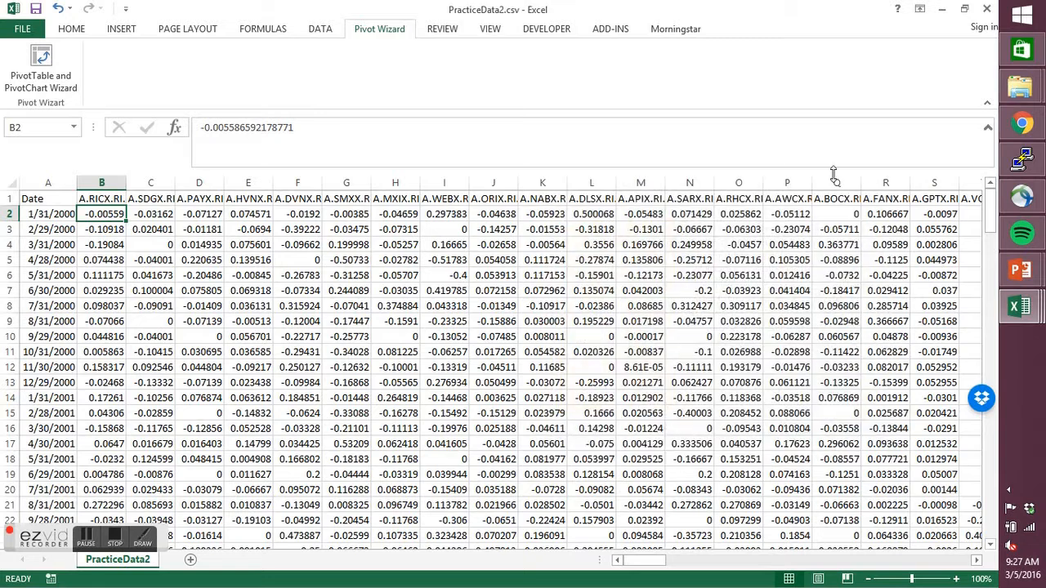
- Start the PivotTable and PivotChart Wizard for a PivotTable from multiple consolidation ranges, with the page fields created manually
{"action": "left_click", "coordinate": [72, 30]}
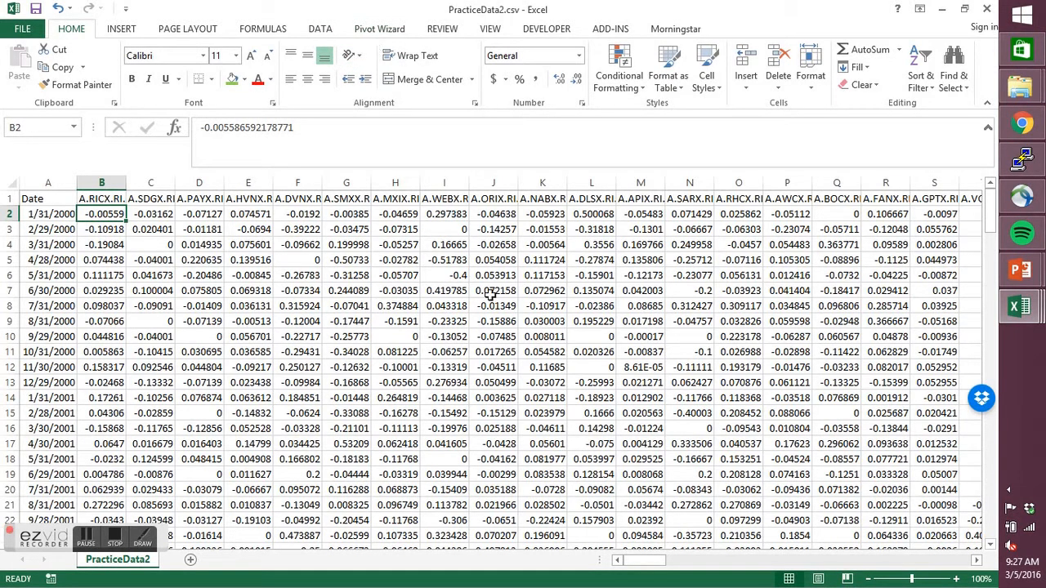
{"action": "key", "text": "alt+d"}
{"action": "key", "text": "p"}
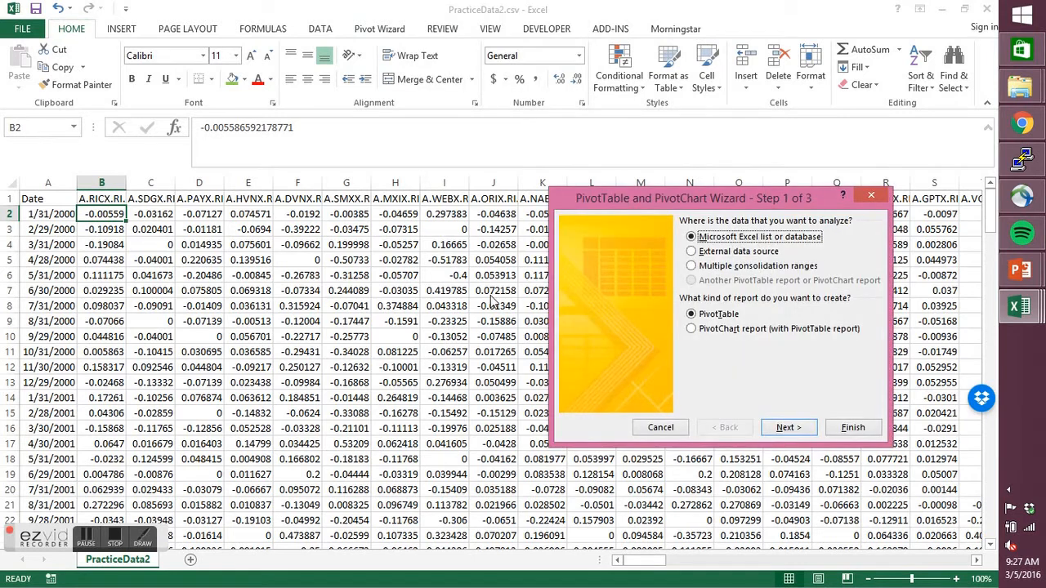
{"action": "left_click", "coordinate": [691, 266]}
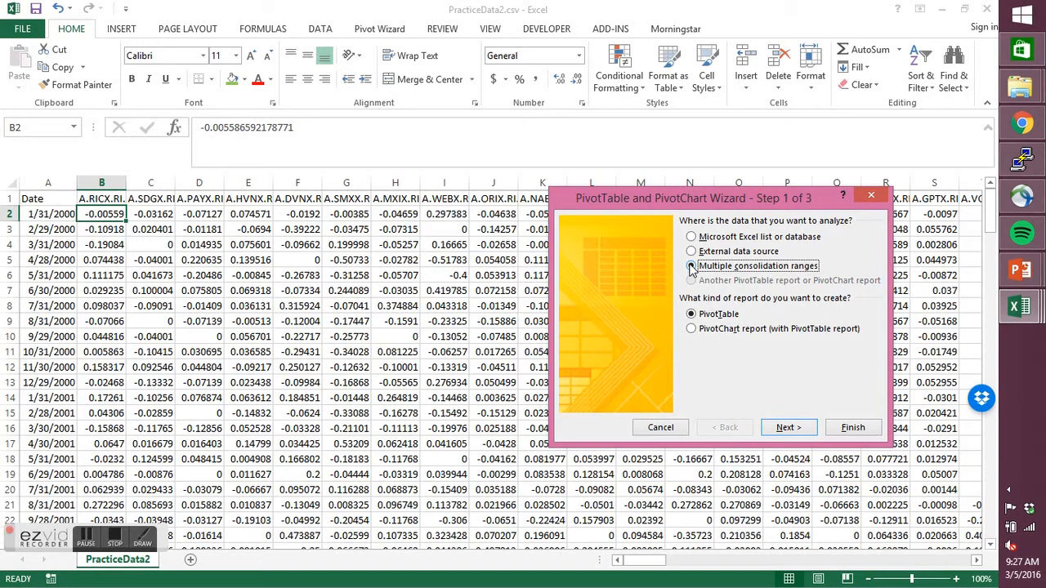
{"action": "left_click", "coordinate": [789, 428]}
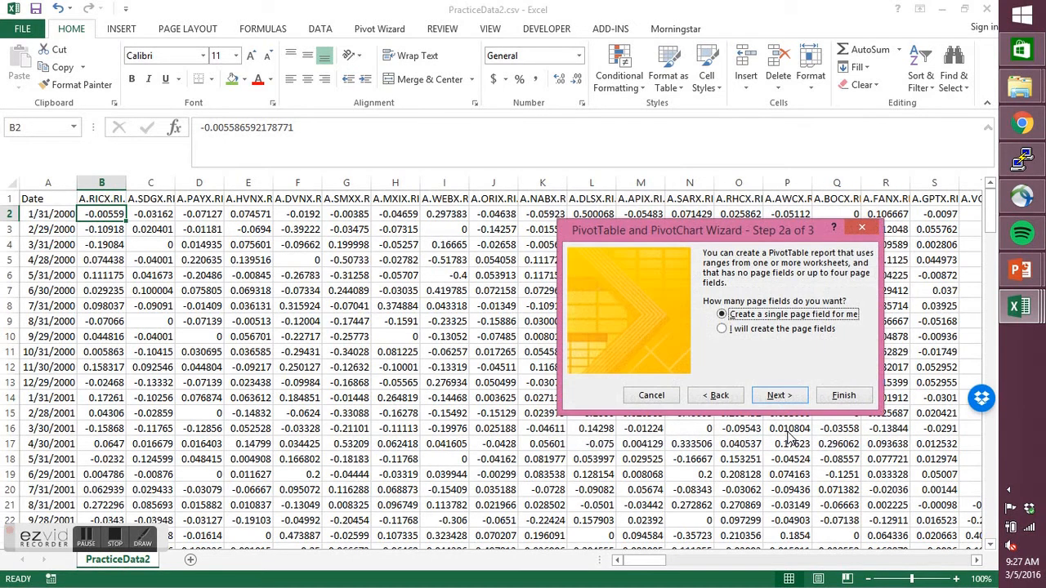
{"action": "left_click", "coordinate": [723, 331]}
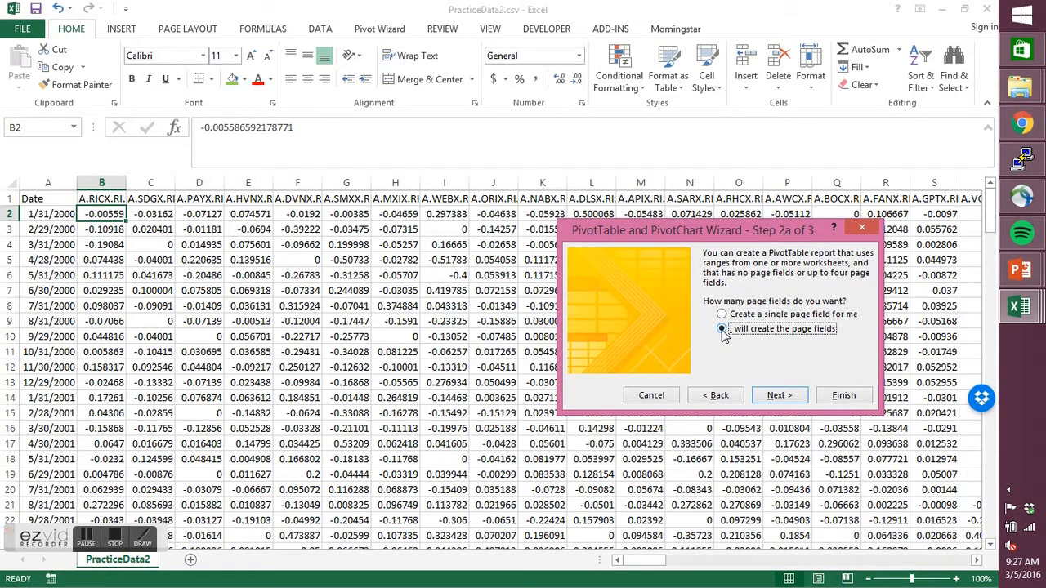
{"action": "left_click", "coordinate": [776, 395]}
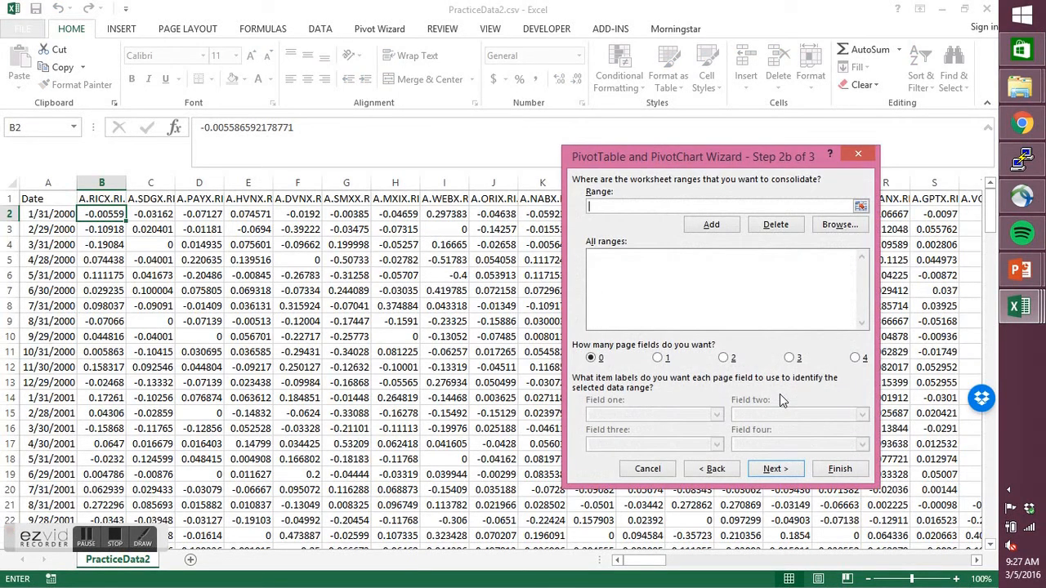
- Select the whole data block A1:EU181 on the PracticeData2 sheet as the wizard's range to consolidate
{"action": "left_click", "coordinate": [860, 207]}
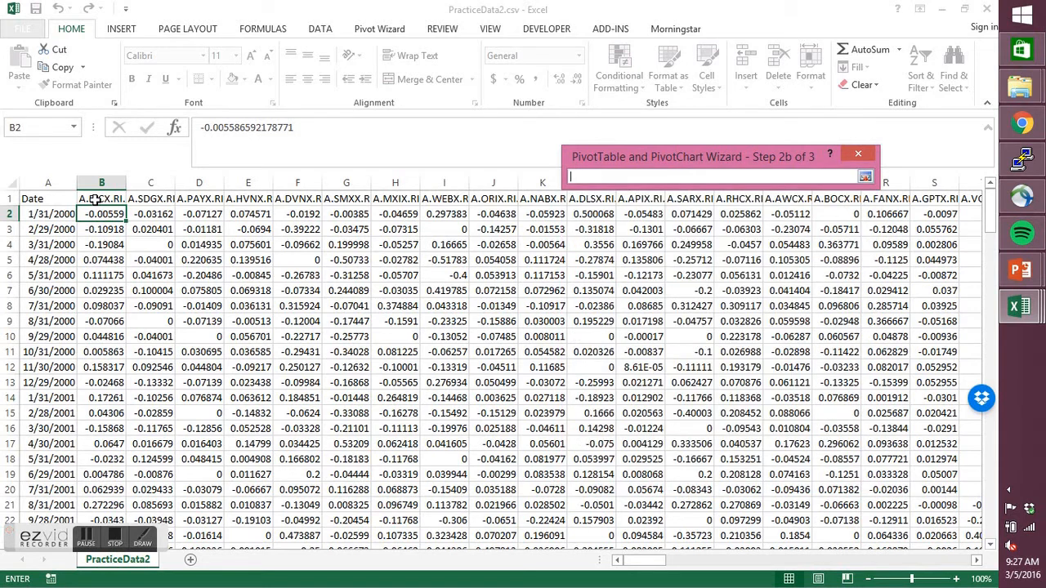
{"action": "left_click", "coordinate": [46, 198]}
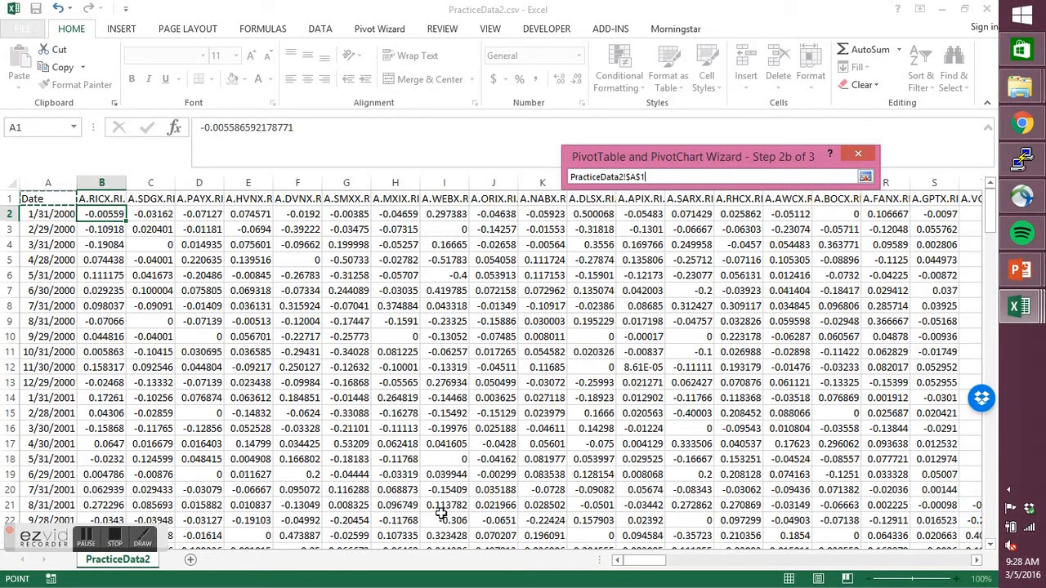
{"action": "key", "text": "ctrl+shift+Right"}
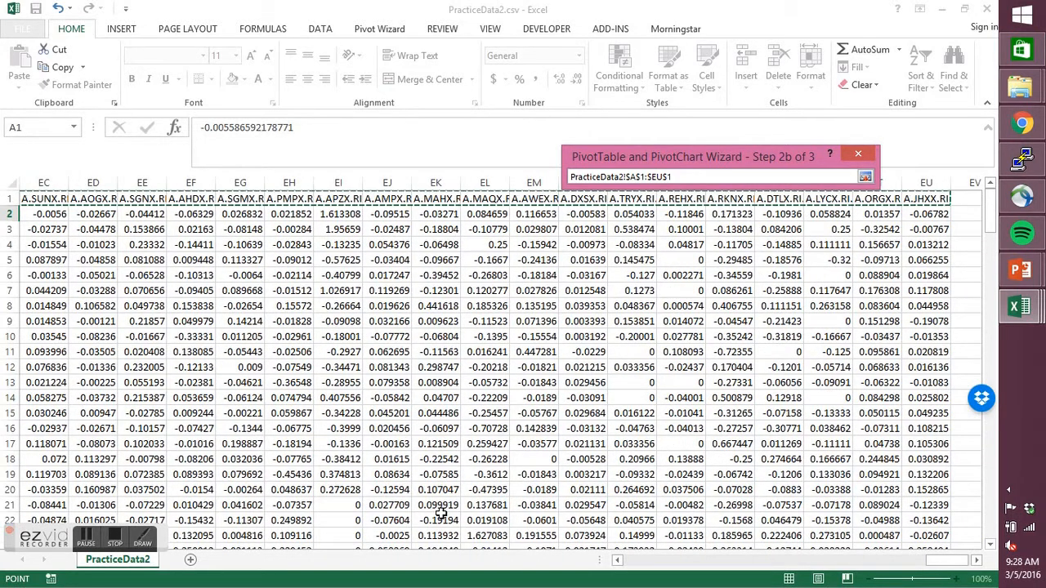
{"action": "key", "text": "ctrl+shift+Down"}
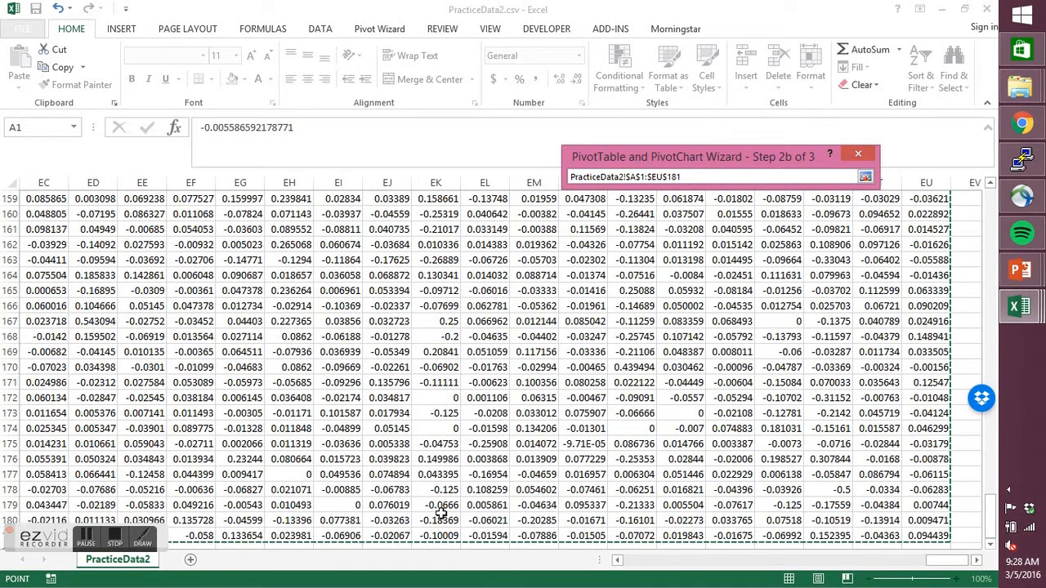
- Add the selected range to the consolidation with 0 page fields and create the PivotTable on a new worksheet
{"action": "left_click", "coordinate": [865, 177]}
{"action": "left_click", "coordinate": [663, 226]}
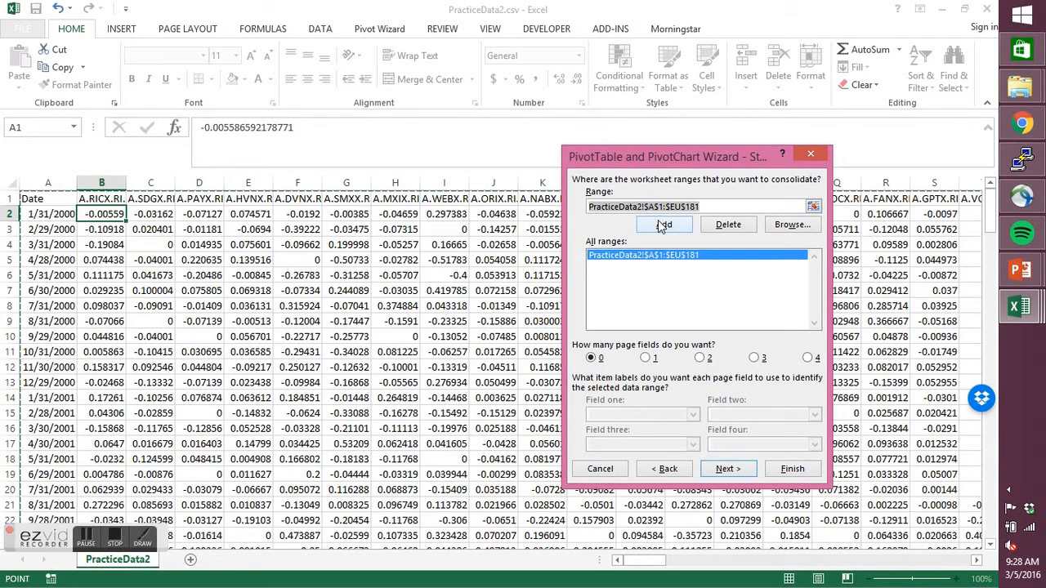
{"action": "left_click", "coordinate": [727, 469]}
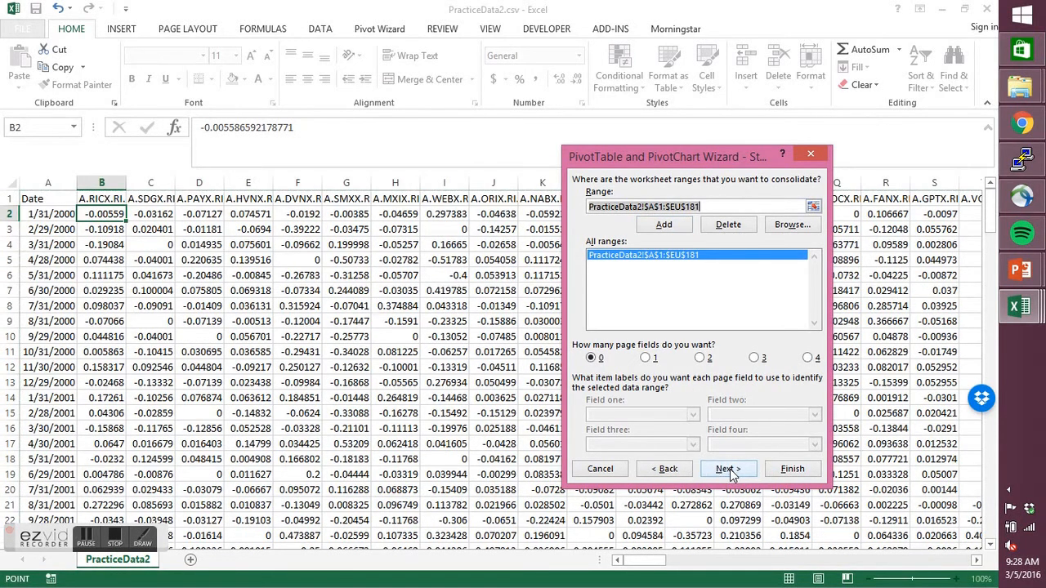
{"action": "left_click", "coordinate": [648, 291]}
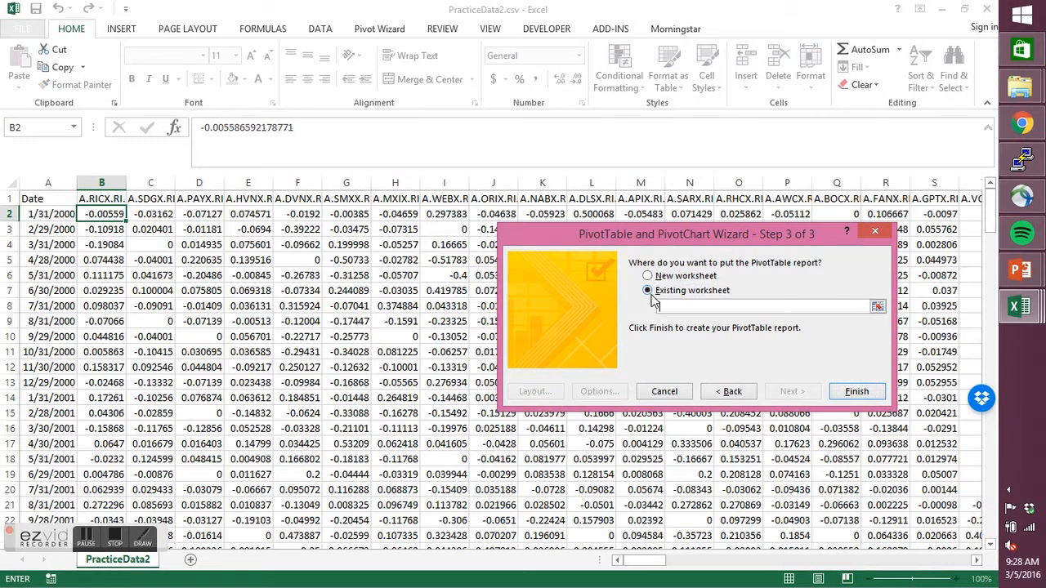
{"action": "left_click", "coordinate": [647, 277]}
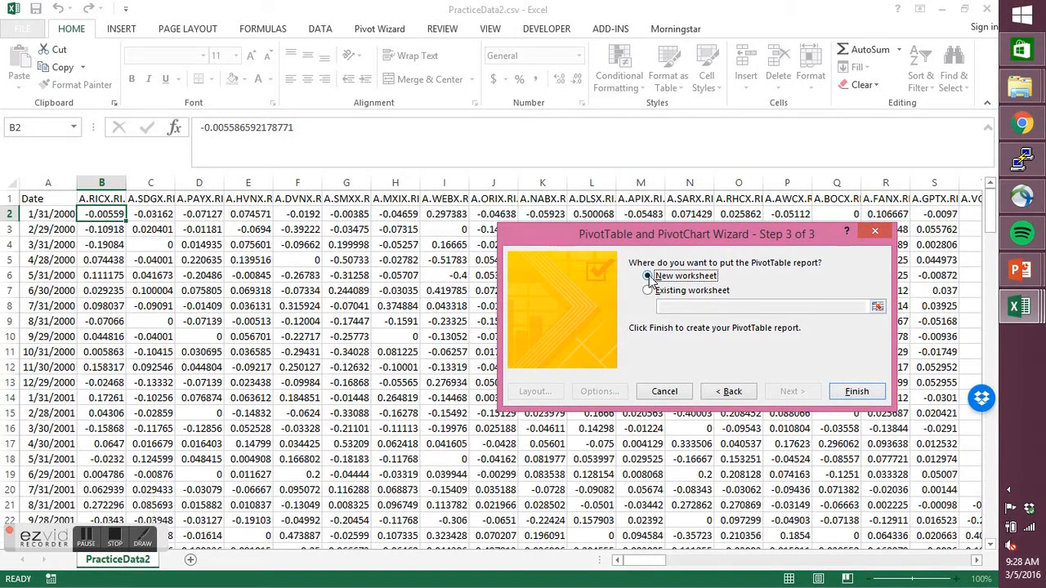
{"action": "left_click", "coordinate": [856, 392]}
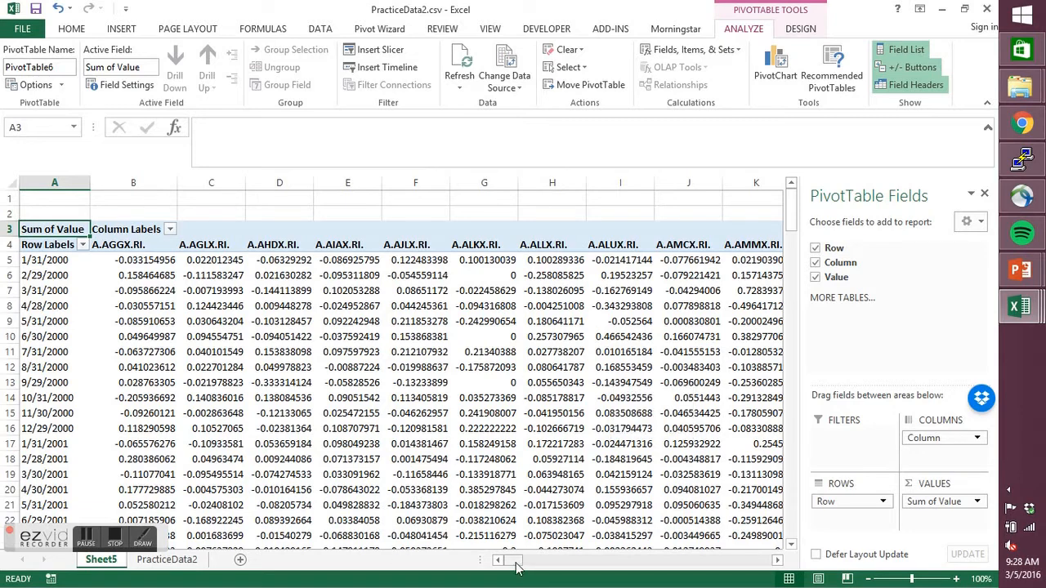
- Extract the PivotTable's underlying records to a new sheet from the cell where the Grand Total row and column meet
{"action": "left_click_drag", "start_coordinate": [515, 565], "coordinate": [775, 575]}
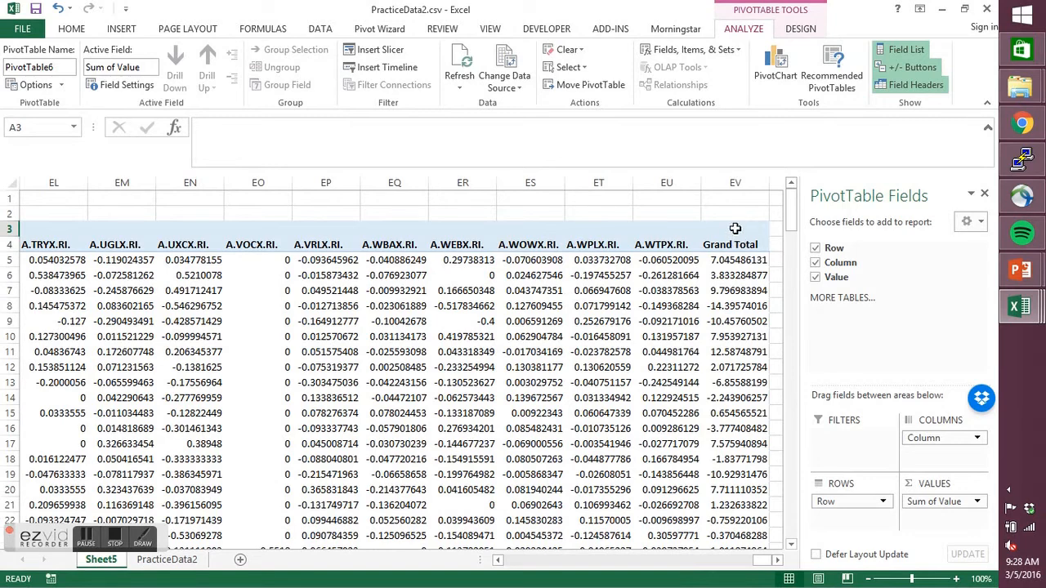
{"action": "left_click_drag", "start_coordinate": [792, 210], "coordinate": [493, 582]}
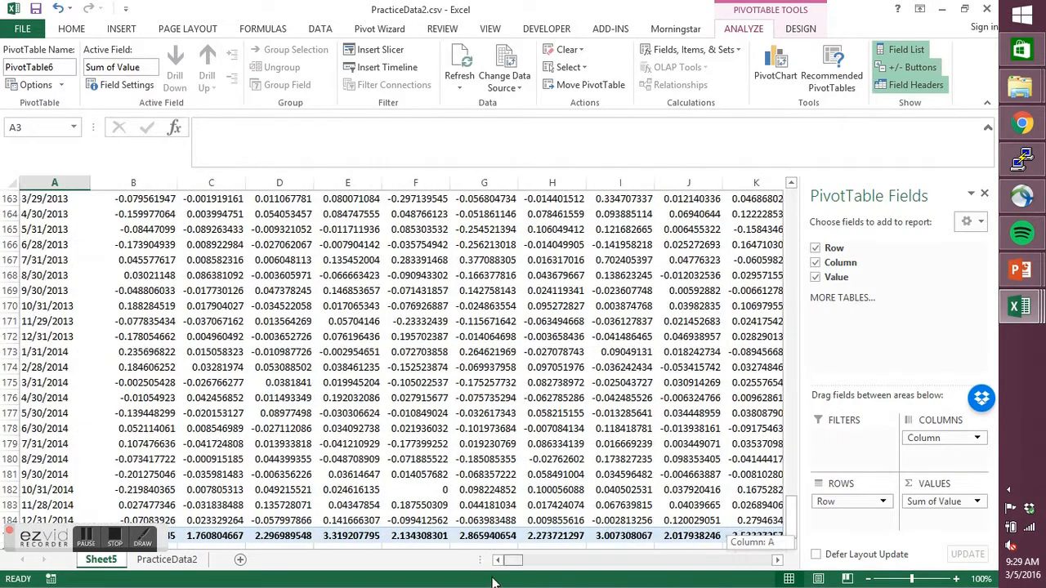
{"action": "scroll", "coordinate": [374, 479], "scroll_direction": "down", "scroll_amount": 4}
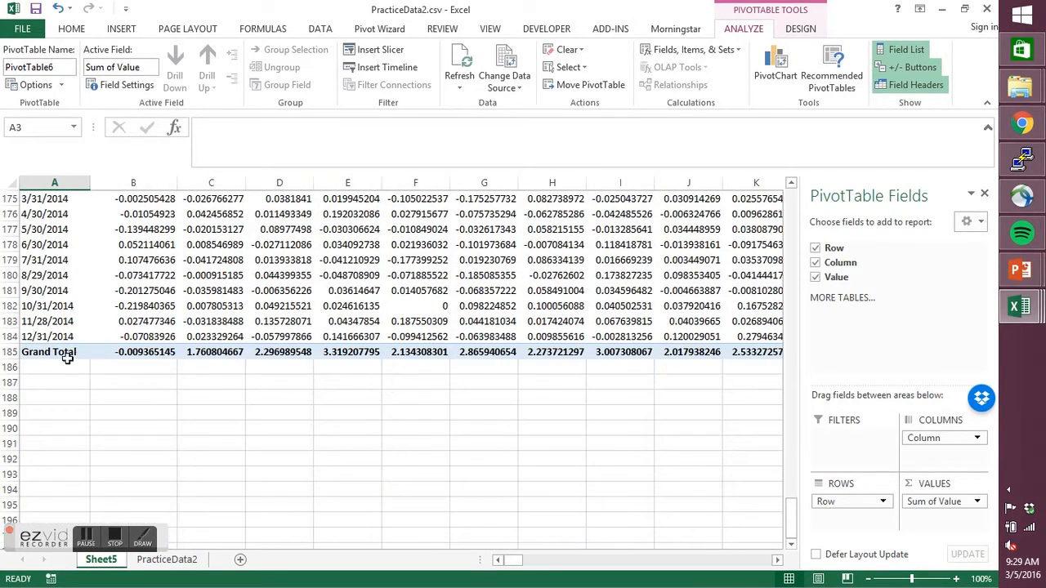
{"action": "left_click_drag", "start_coordinate": [515, 560], "coordinate": [772, 564]}
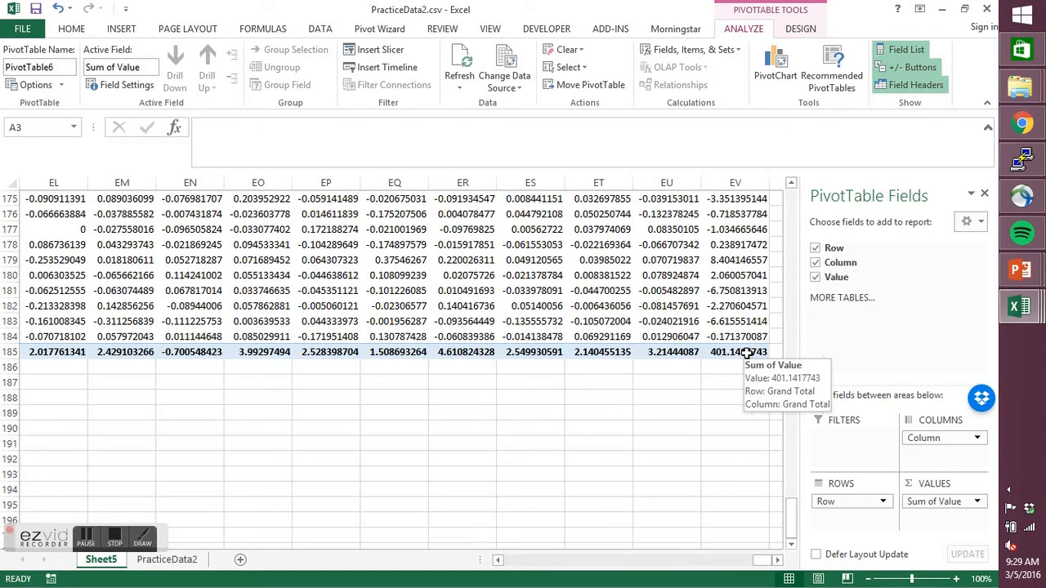
{"action": "double_click", "coordinate": [746, 351]}
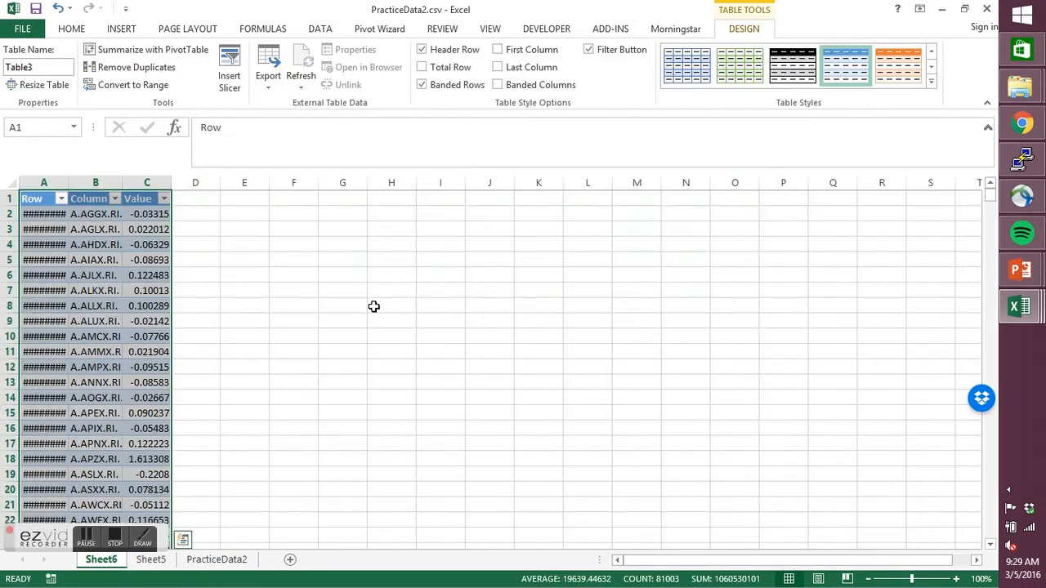
- Fit the widths of the Row, Column and Value columns to their contents
{"action": "double_click", "coordinate": [68, 187]}
{"action": "double_click", "coordinate": [130, 185]}
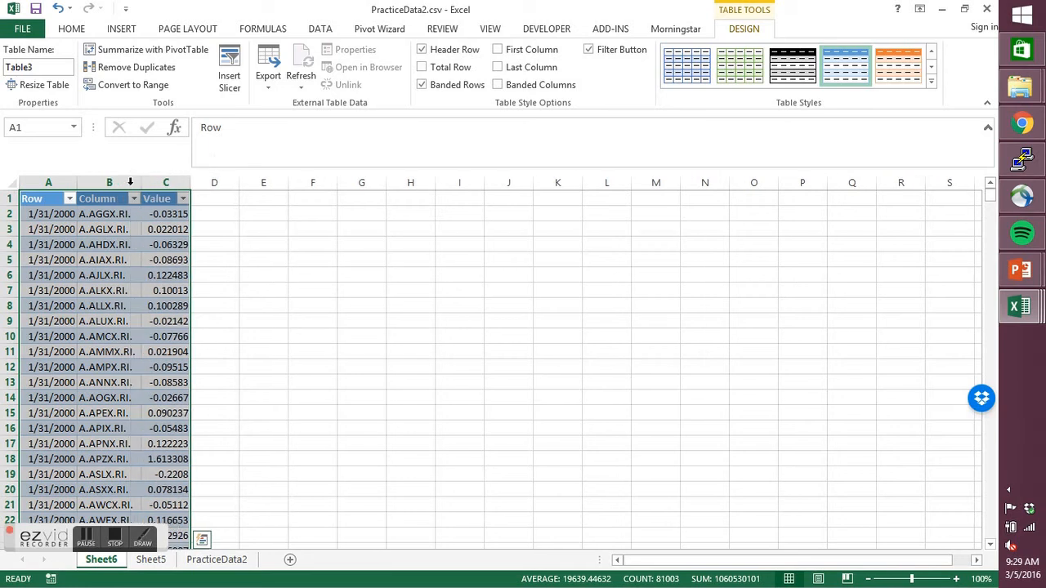
{"action": "double_click", "coordinate": [190, 181]}
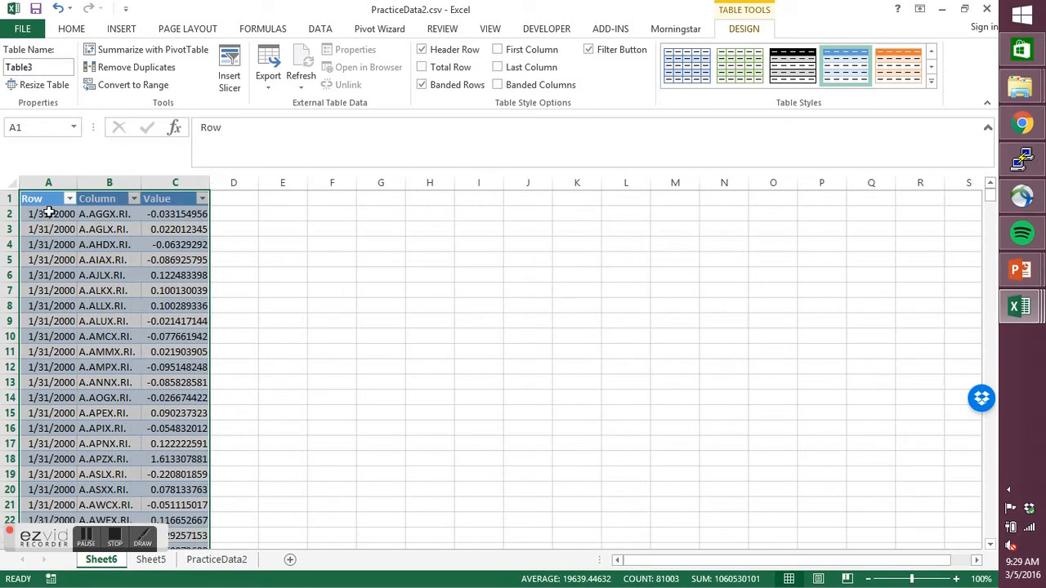
- Rename the three table headers as Date, Ticker and Returns
{"action": "left_click", "coordinate": [49, 200]}
{"action": "type", "text": "Date"}
{"action": "left_click", "coordinate": [99, 190]}
{"action": "left_click", "coordinate": [109, 199]}
{"action": "type", "text": "Ticker"}
{"action": "key", "text": "Tab"}
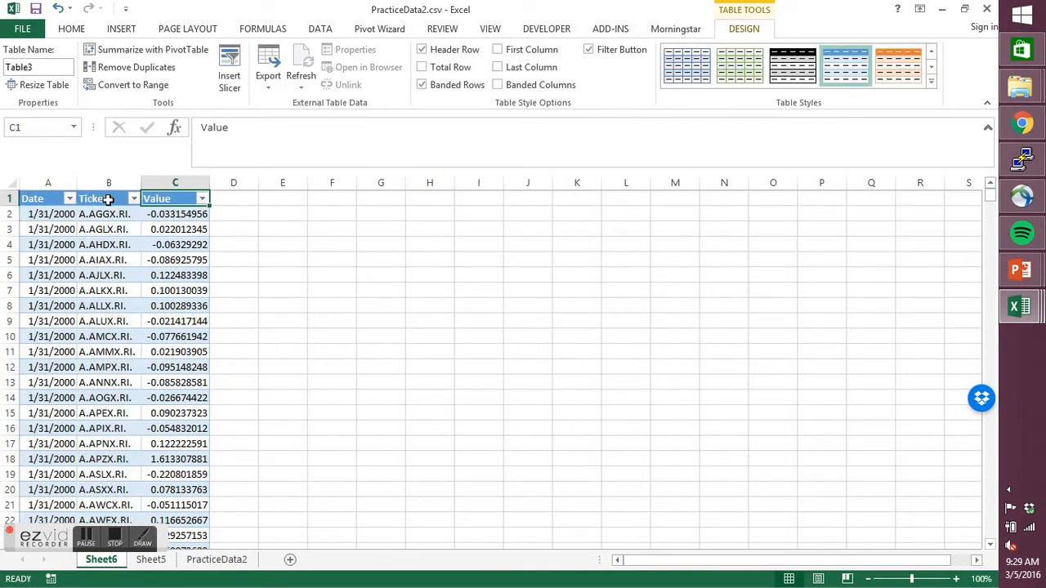
{"action": "type", "text": "Returns"}
{"action": "key", "text": "Return"}
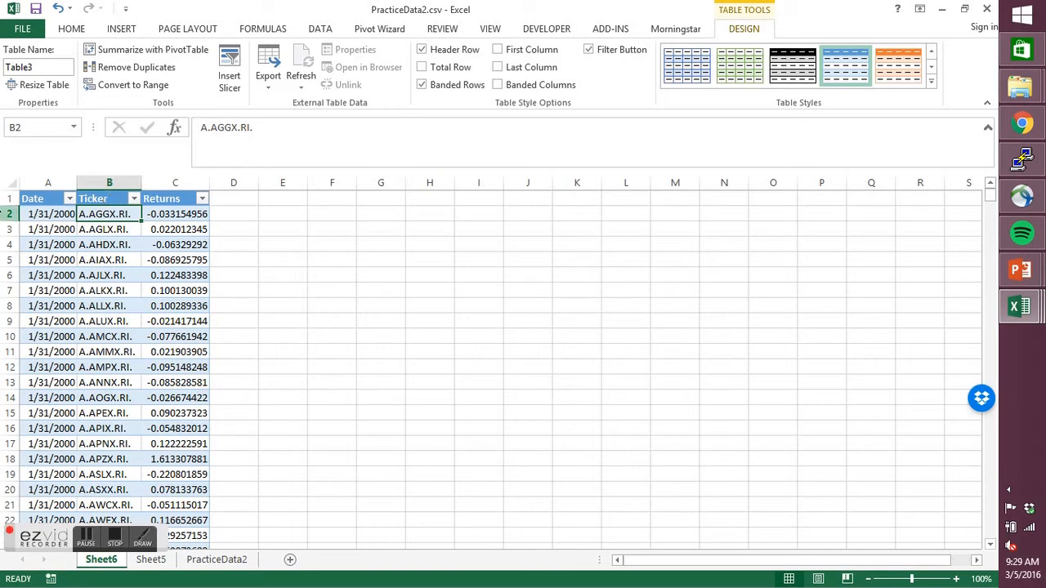
- Copy table columns A to C and paste them as values only starting in column E
{"action": "left_click_drag", "start_coordinate": [48, 179], "coordinate": [196, 179]}
{"action": "key", "text": "ctrl+c"}
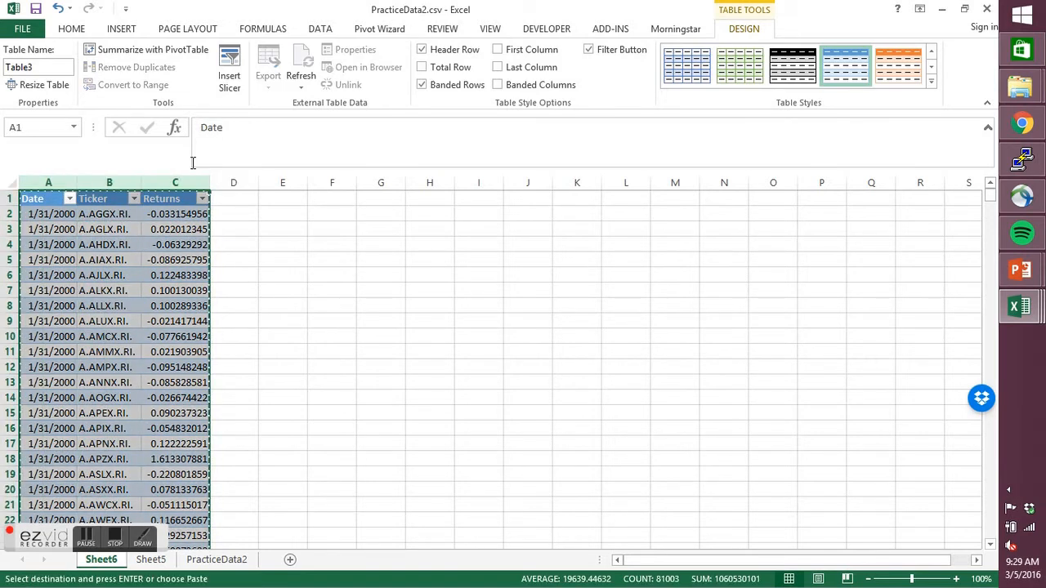
{"action": "left_click", "coordinate": [282, 181]}
{"action": "right_click", "coordinate": [277, 183]}
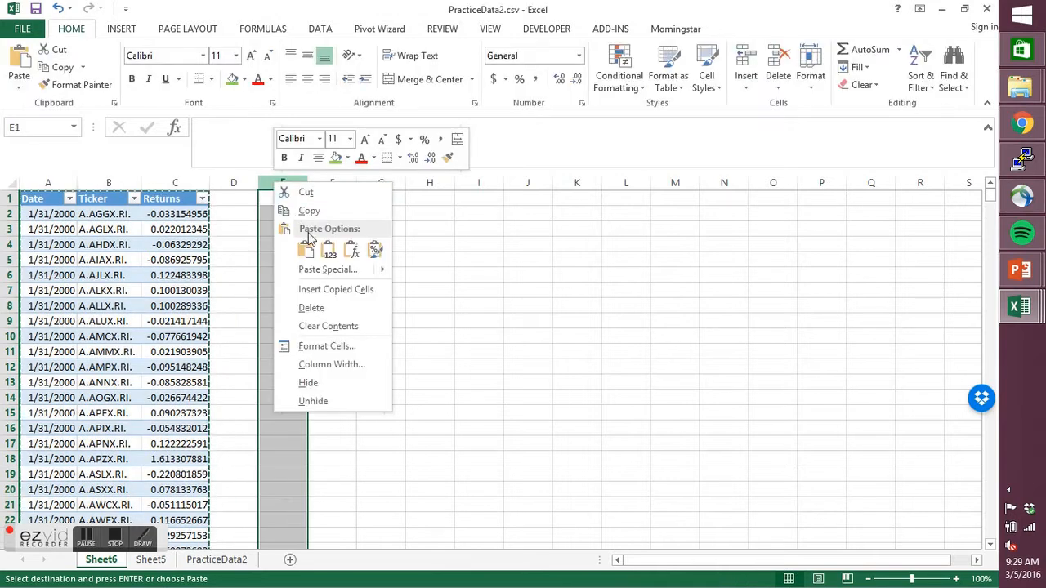
{"action": "left_click", "coordinate": [329, 250]}
- Delete the original table columns A to C and the empty column left before the pasted values
{"action": "left_click_drag", "start_coordinate": [199, 179], "coordinate": [49, 182]}
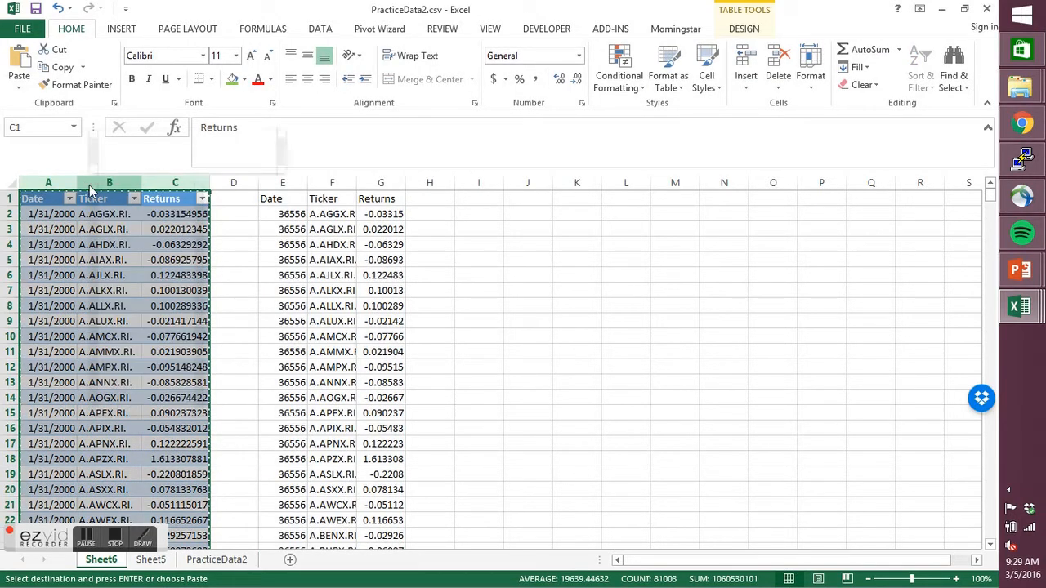
{"action": "right_click", "coordinate": [90, 187]}
{"action": "left_click", "coordinate": [139, 308]}
{"action": "left_click", "coordinate": [54, 180]}
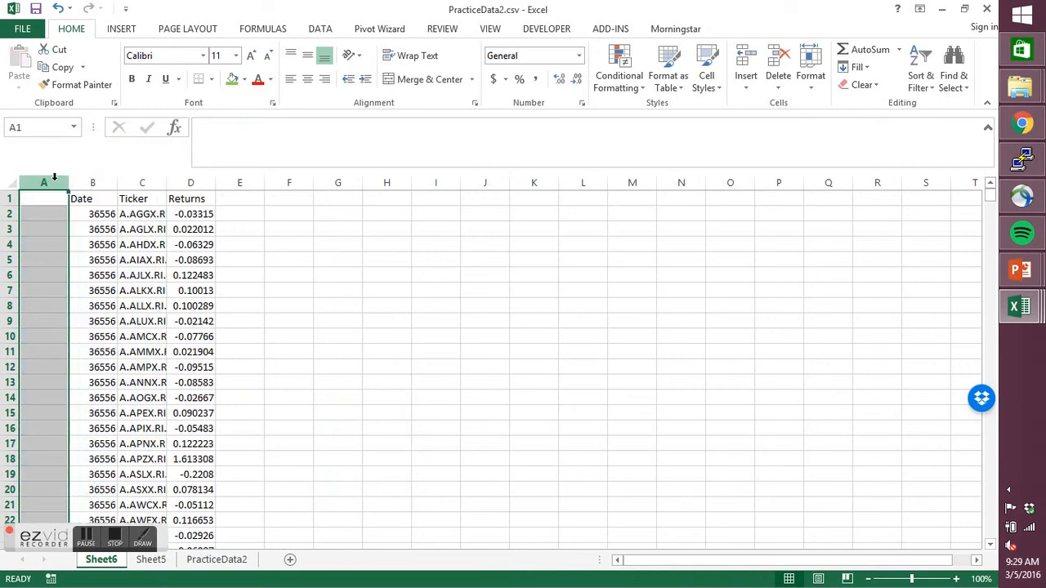
{"action": "right_click", "coordinate": [54, 180]}
{"action": "left_click", "coordinate": [97, 308]}
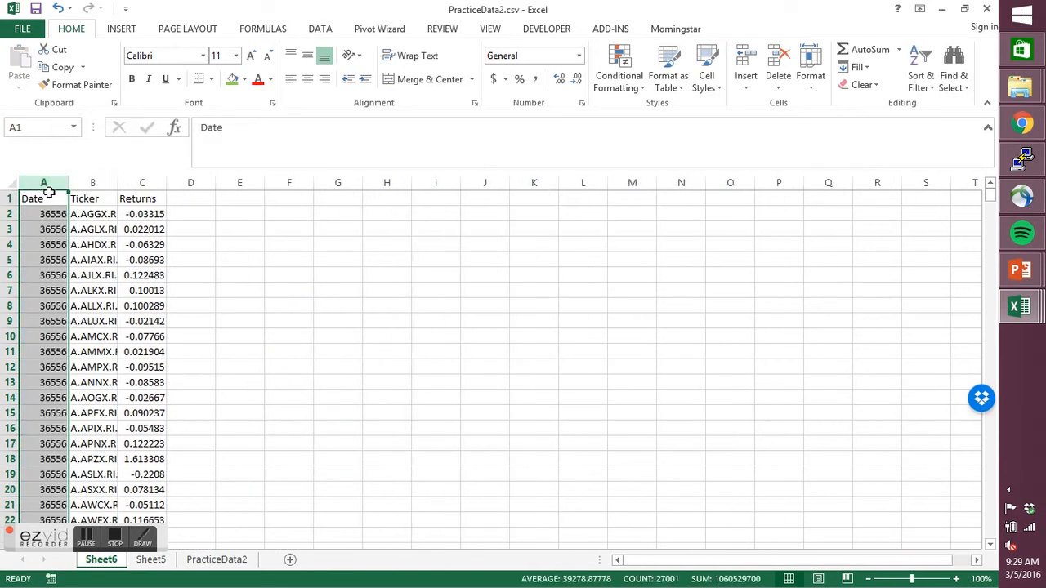
- Format the Date column as Short Date
{"action": "left_click", "coordinate": [534, 57]}
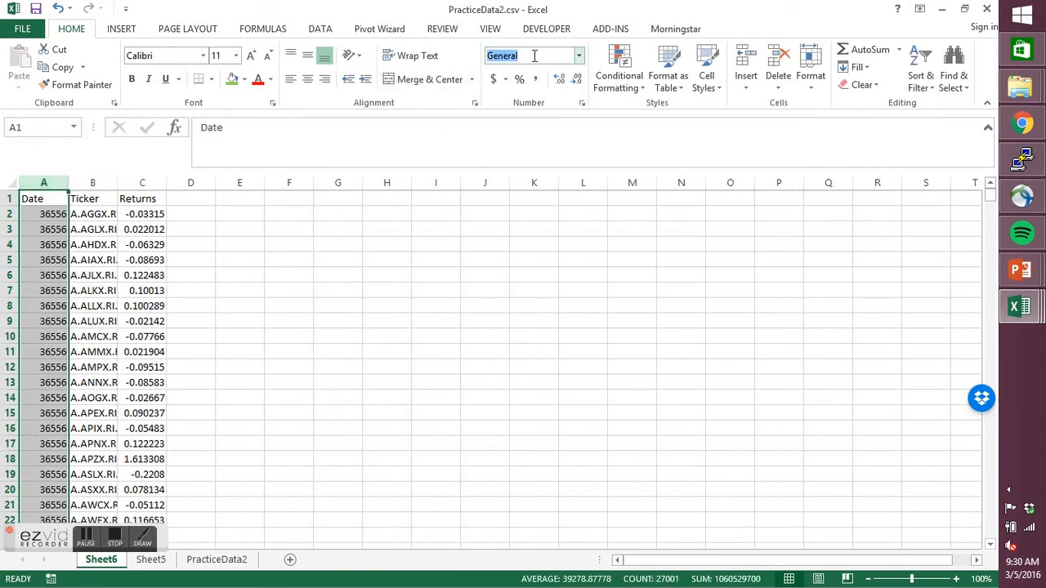
{"action": "type", "text": "Short Date"}
{"action": "key", "text": "Return"}
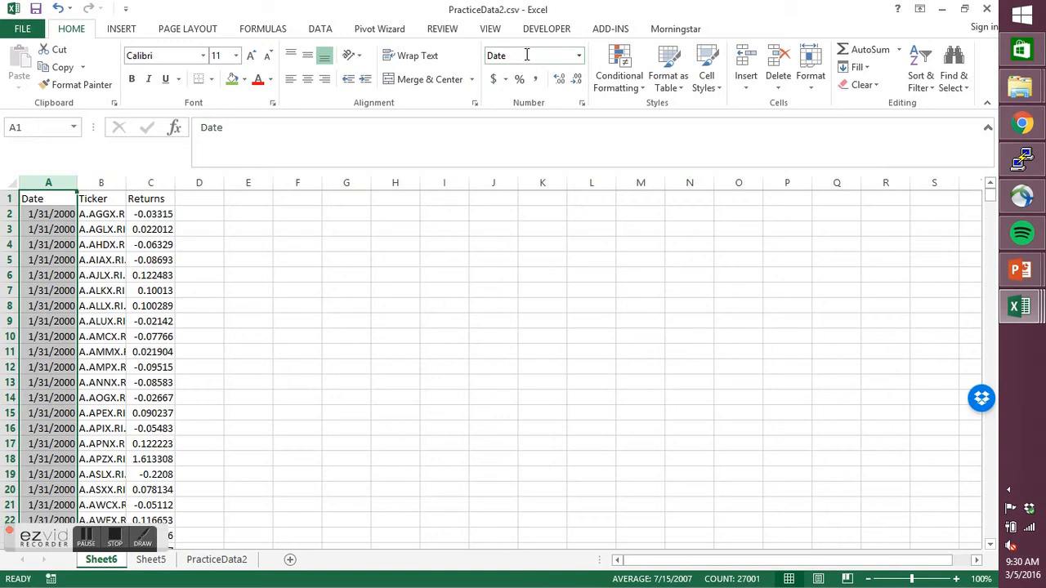
{"action": "left_click", "coordinate": [314, 212]}
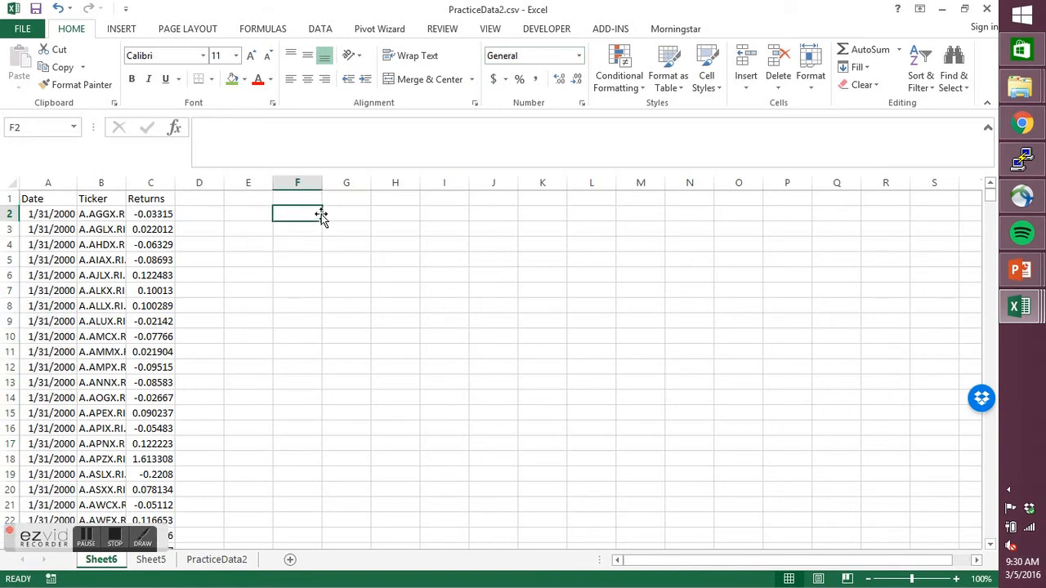
- Start a Descriptive Statistics analysis and set its input range to the Returns data in C1:C27001
{"action": "left_click", "coordinate": [320, 30]}
{"action": "left_click", "coordinate": [902, 50]}
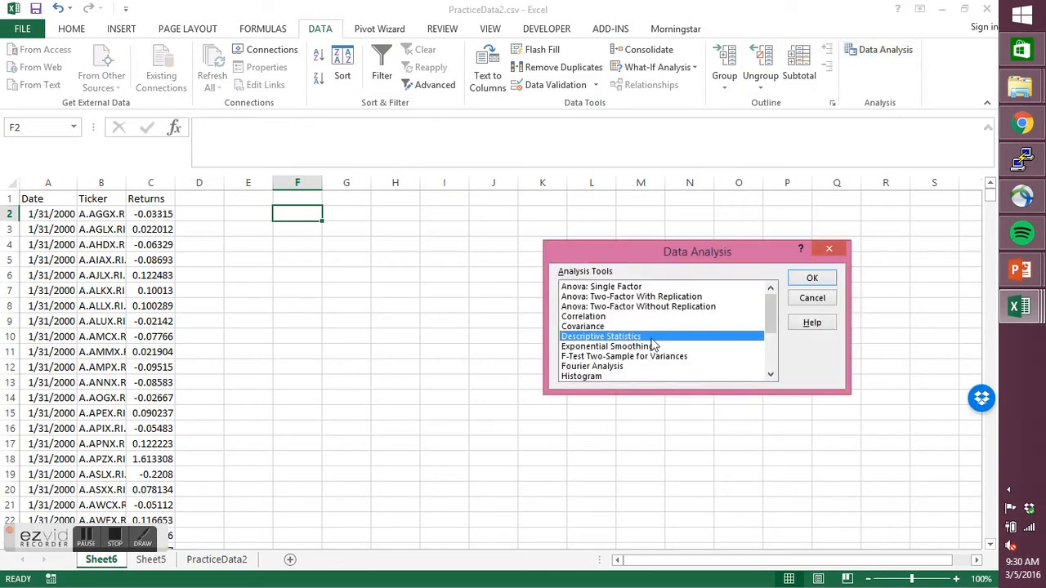
{"action": "left_click", "coordinate": [811, 277]}
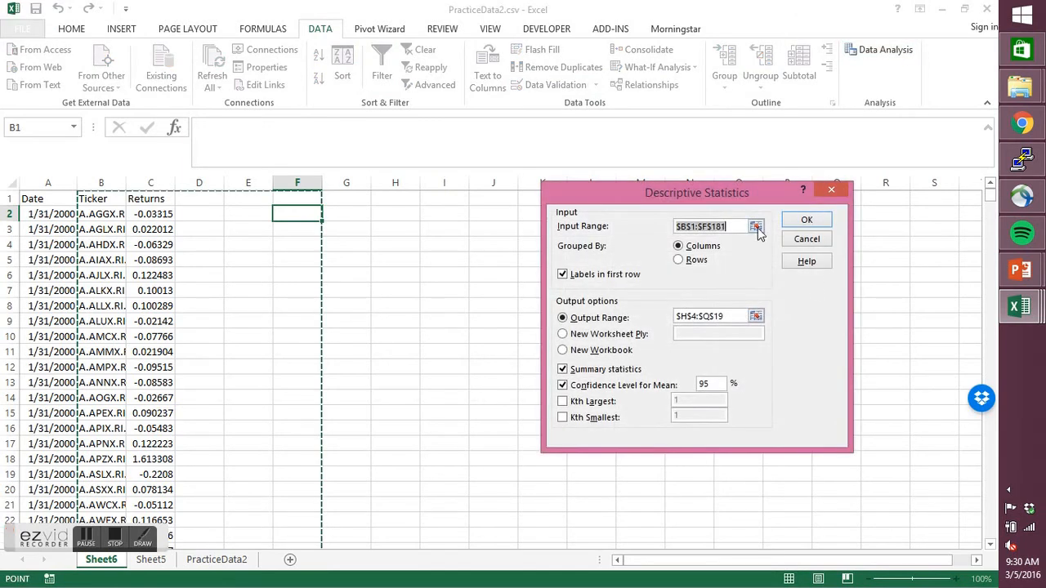
{"action": "left_click", "coordinate": [755, 228]}
{"action": "left_click", "coordinate": [152, 199]}
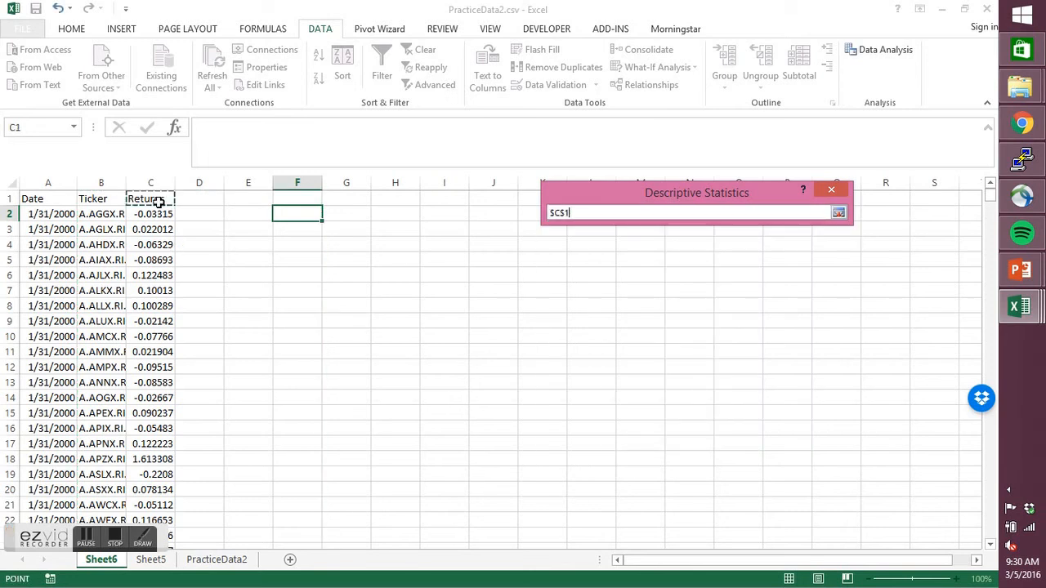
{"action": "key", "text": "ctrl+shift+Down"}
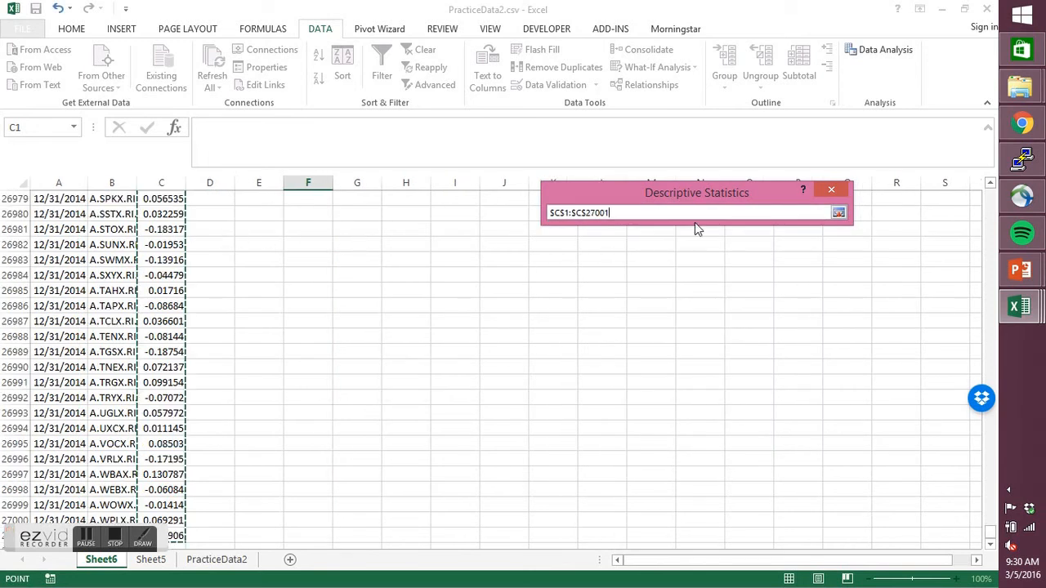
{"action": "left_click", "coordinate": [839, 215]}
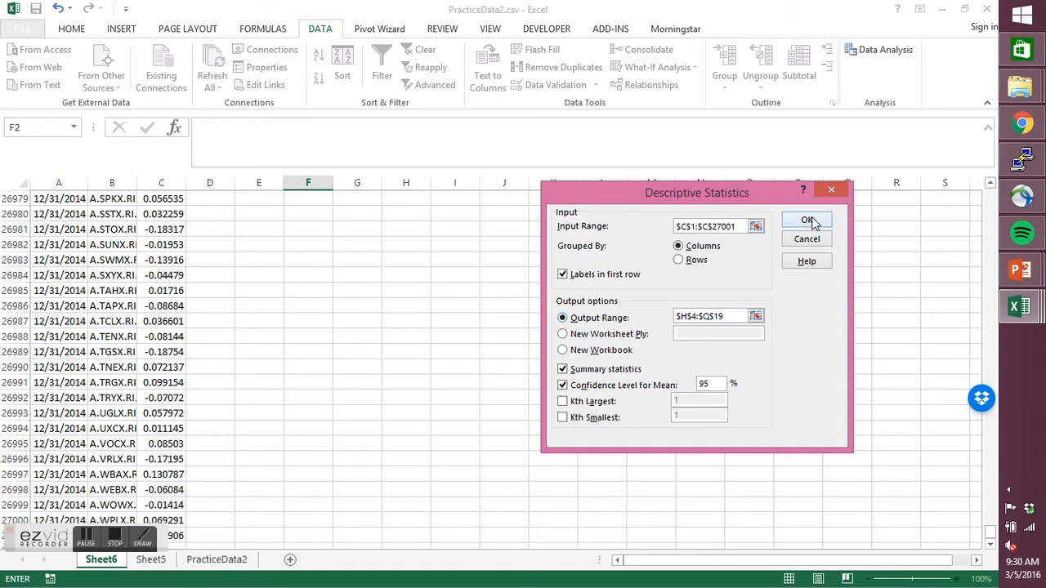
- Generate the summary statistics with output range H4:Q19 and fit columns H and I to their contents
{"action": "left_click", "coordinate": [756, 316]}
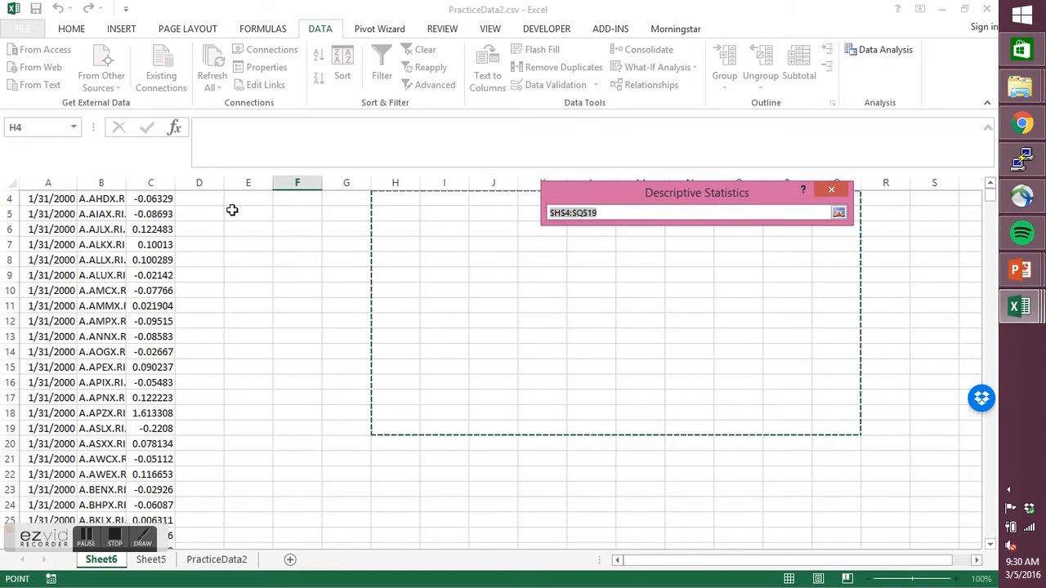
{"action": "left_click", "coordinate": [837, 213]}
{"action": "left_click", "coordinate": [807, 218]}
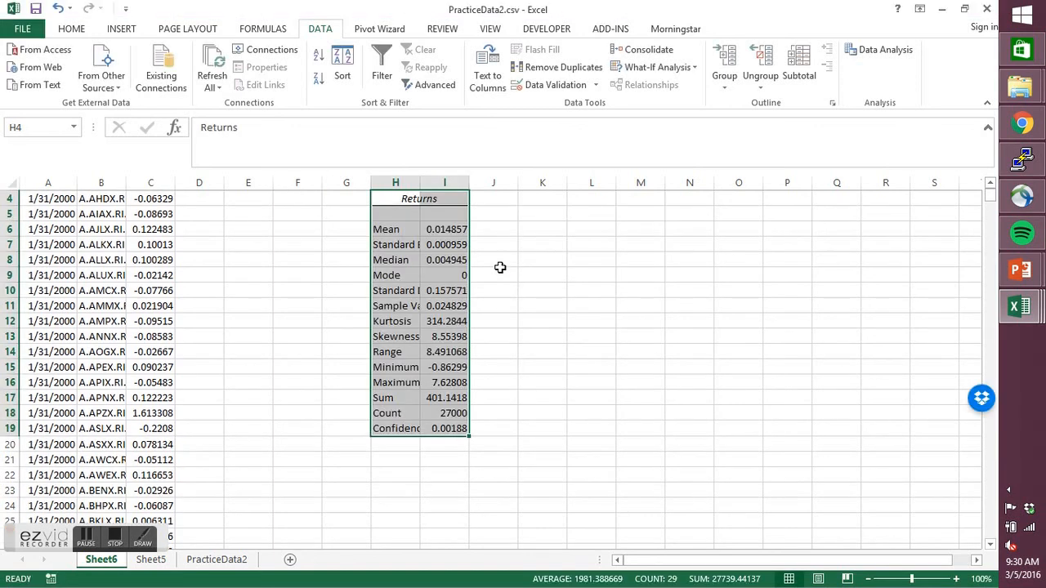
{"action": "double_click", "coordinate": [419, 183]}
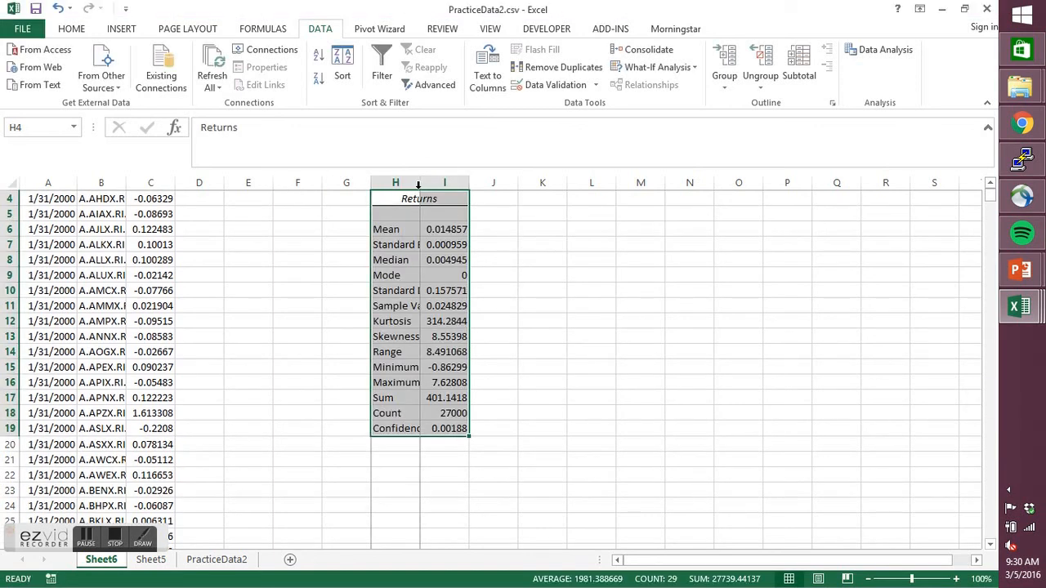
{"action": "double_click", "coordinate": [545, 183]}
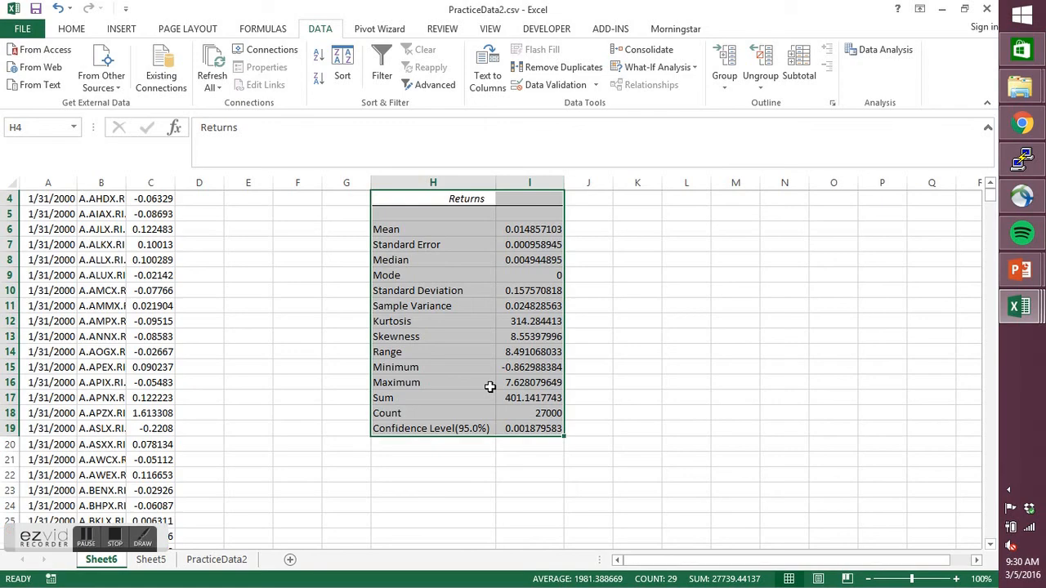